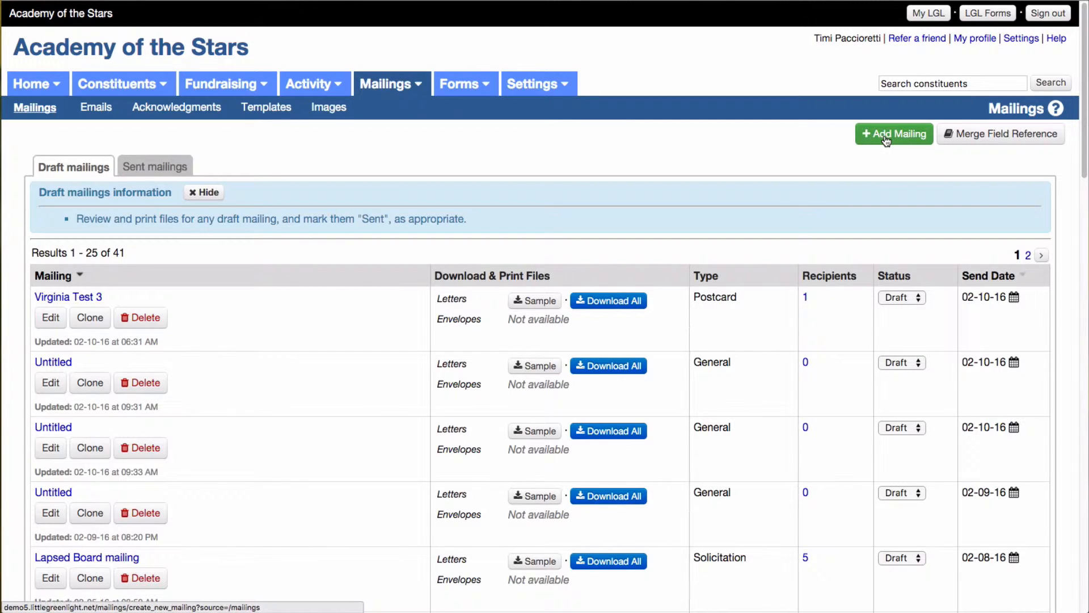
- Start a new mailing and look over the options for building its mailing list
left_click(887, 140)
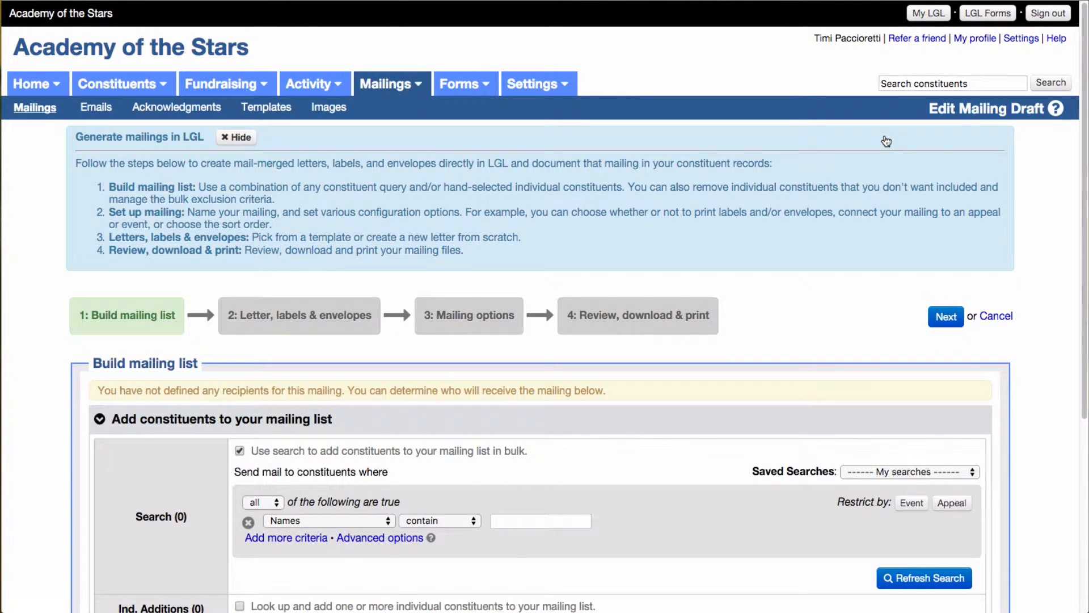
scroll(867, 203, "down", 3)
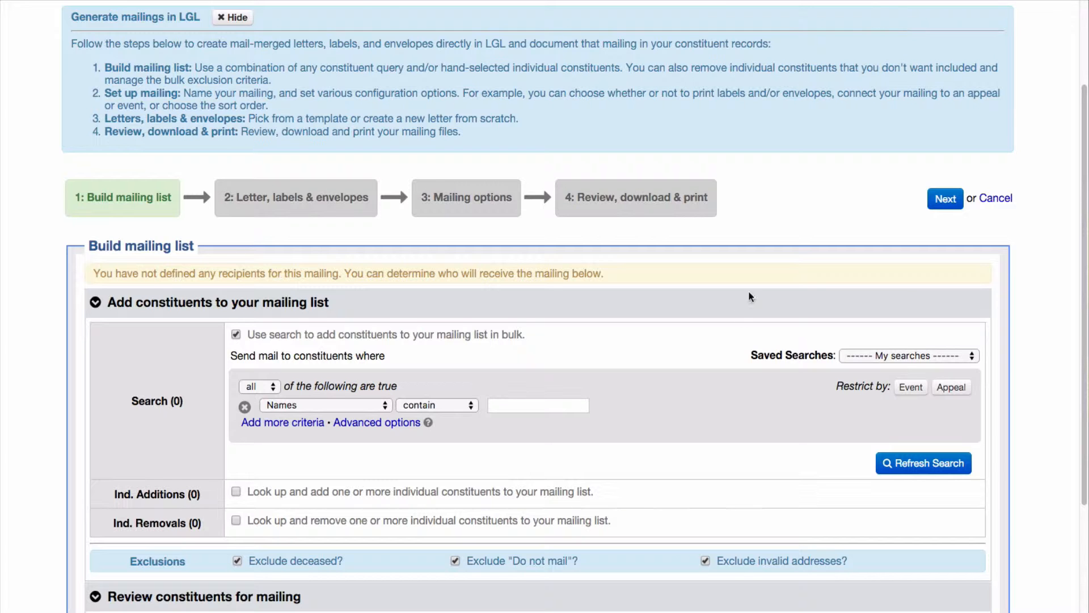
scroll(703, 373, "down", 3)
scroll(703, 373, "down", 1)
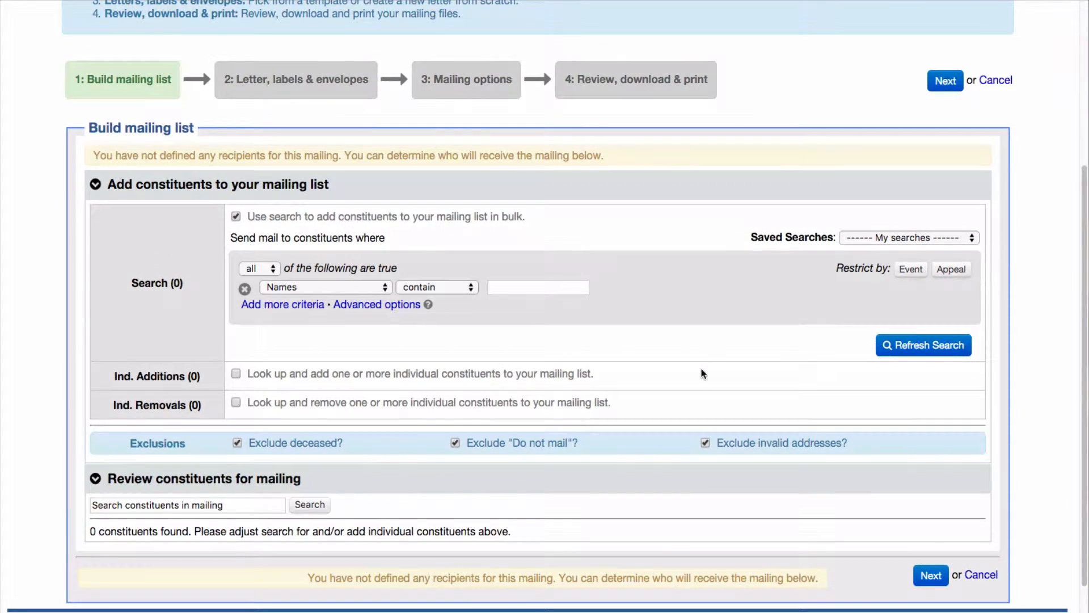
scroll(702, 373, "up", 3)
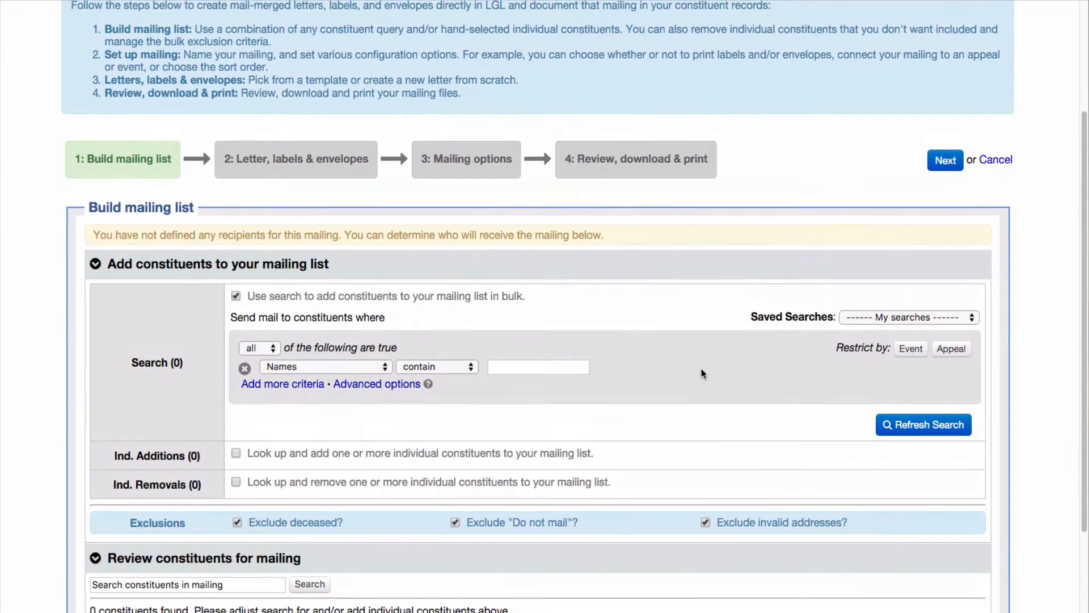
scroll(701, 373, "up", 1)
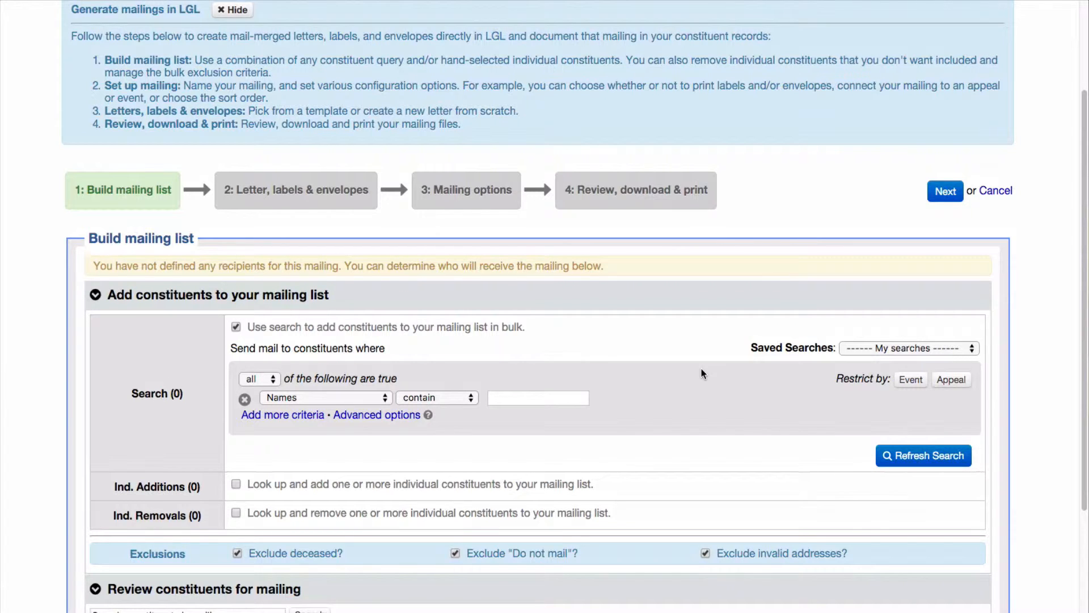
scroll(681, 398, "down", 1)
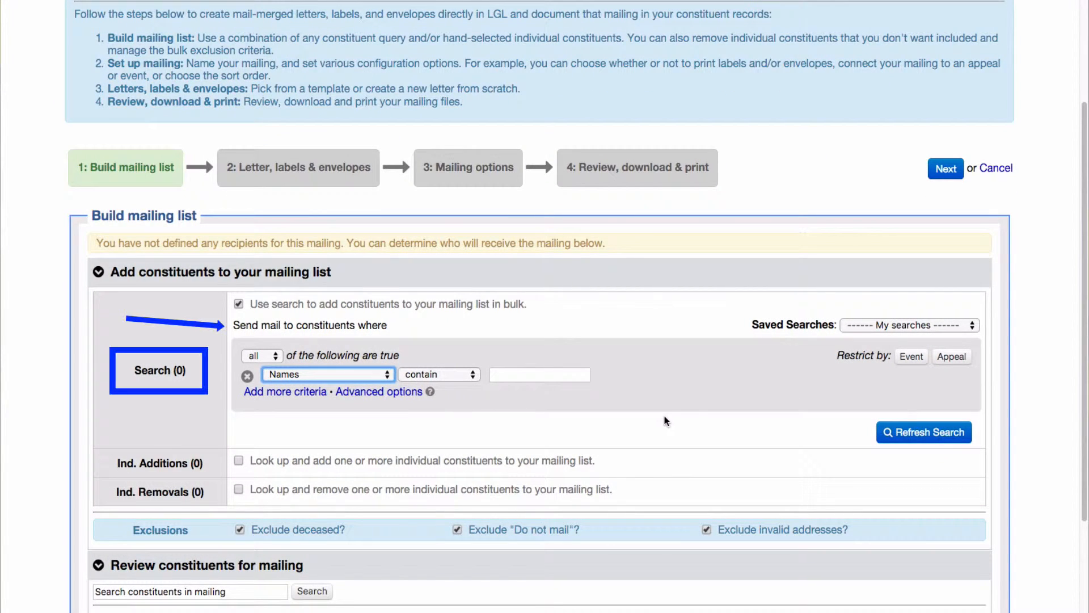
- Add constituents to the mailing list in bulk using the shared saved search "Lapsed Board $1000"
left_click(383, 374)
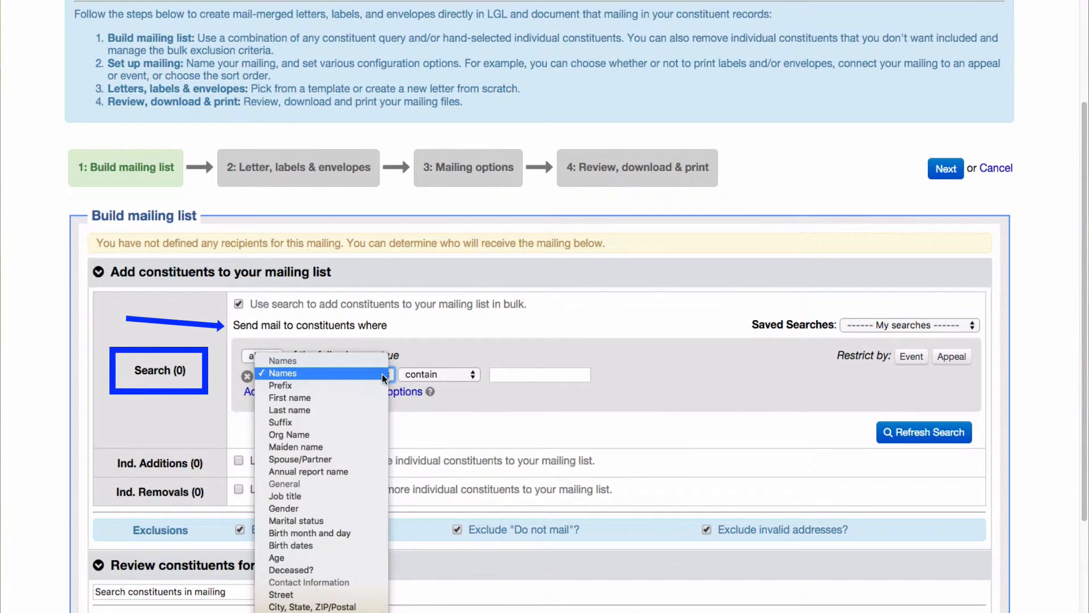
scroll(362, 485, "down", 3)
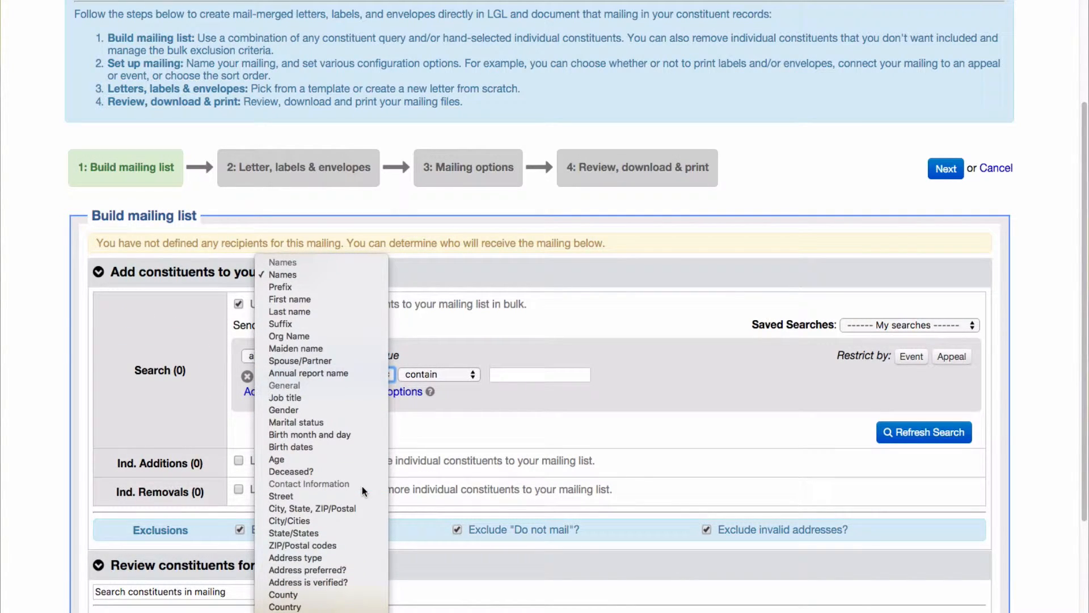
left_click(890, 325)
left_click(891, 325)
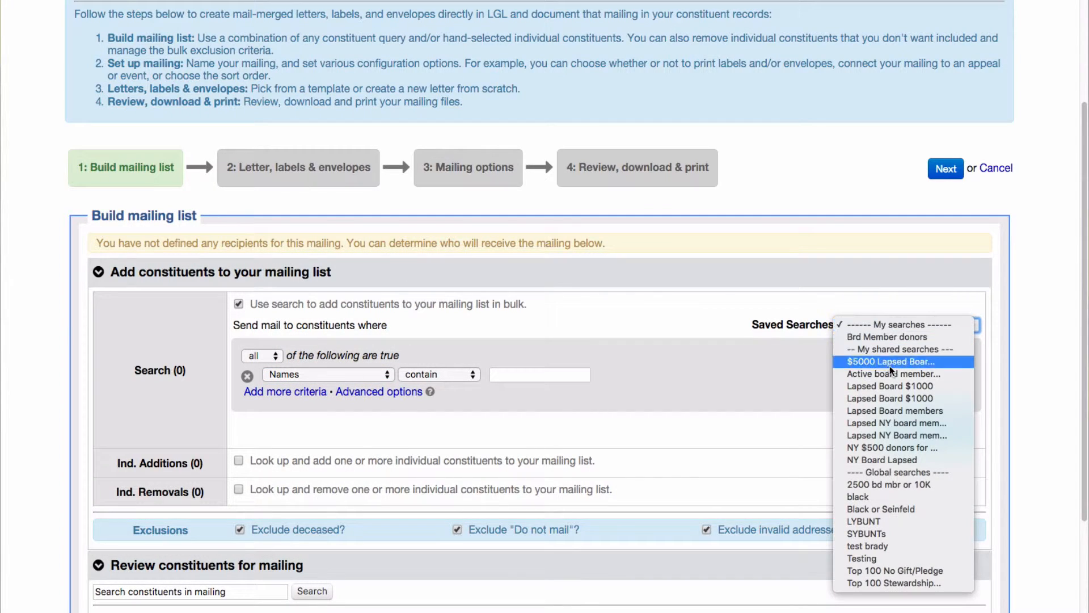
left_click(888, 386)
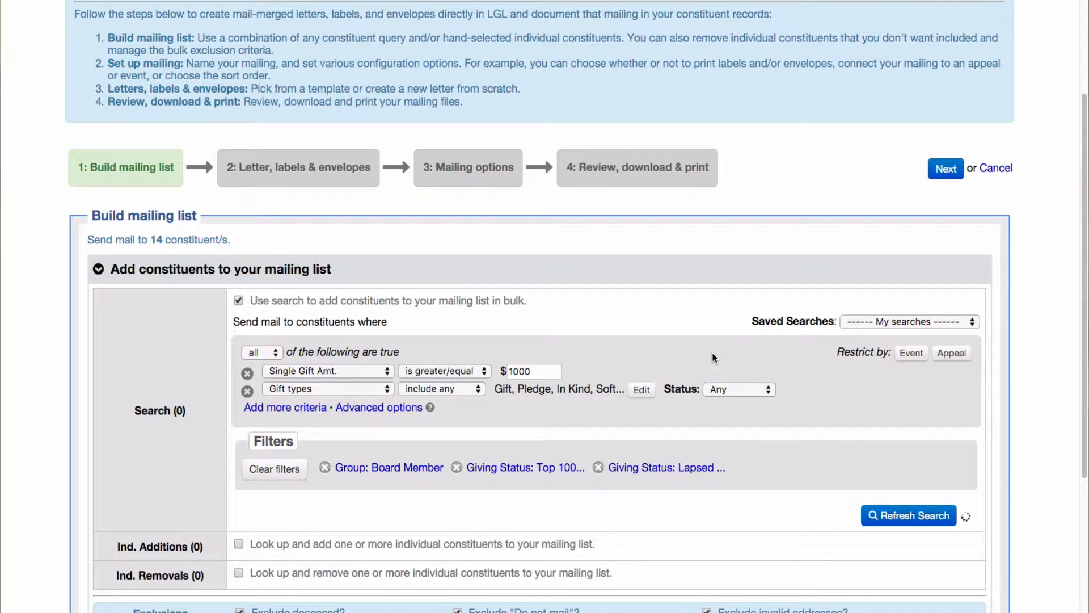
- Enable individual additions, look up a constituent by name, and add the first match to the mailing list
scroll(715, 359, "down", 2)
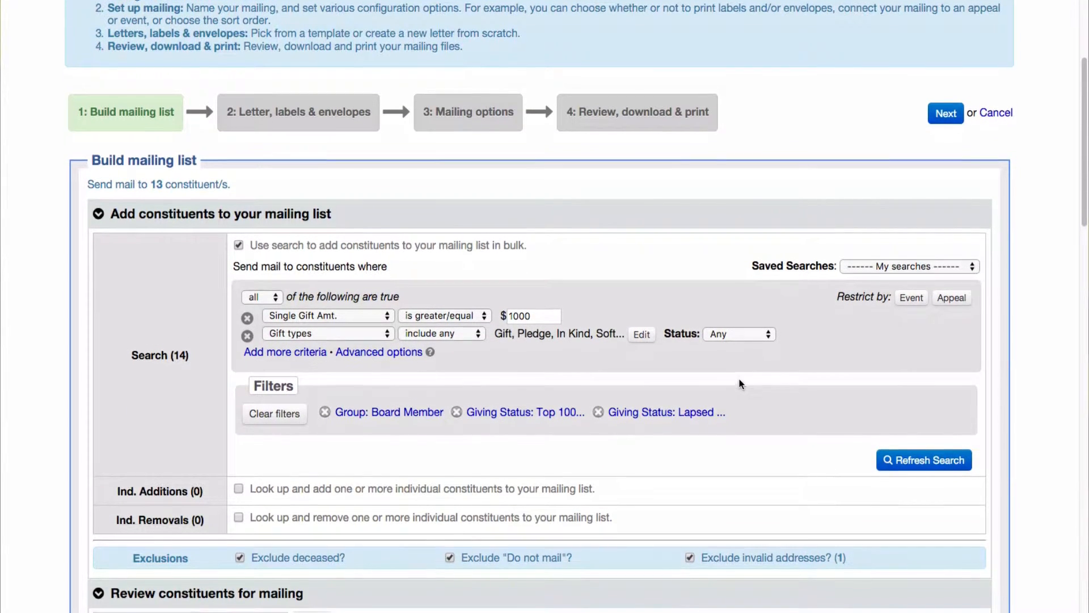
scroll(743, 376, "down", 2)
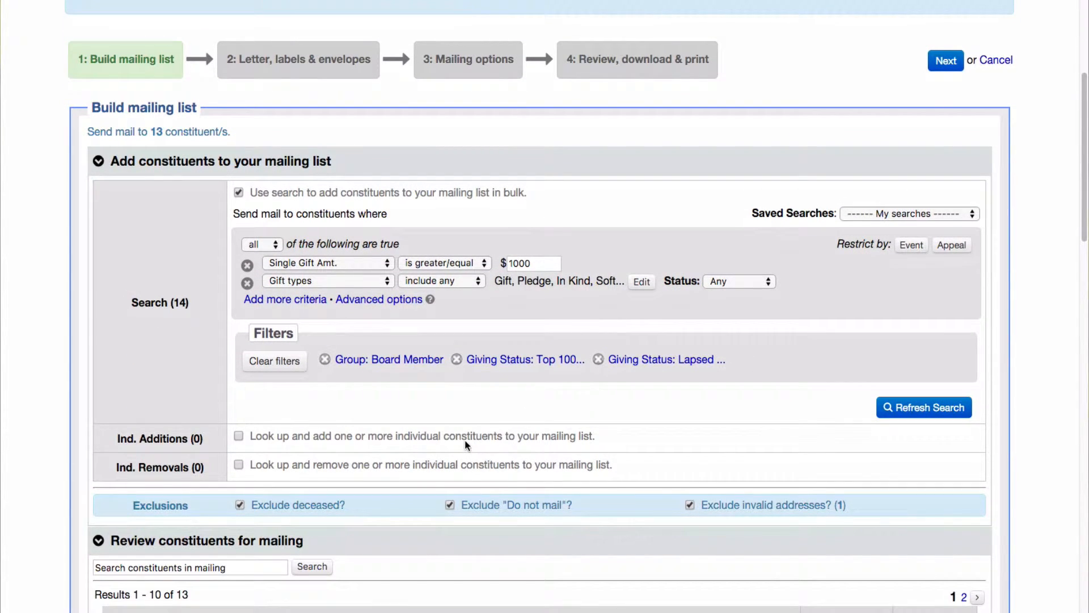
scroll(466, 444, "down", 1)
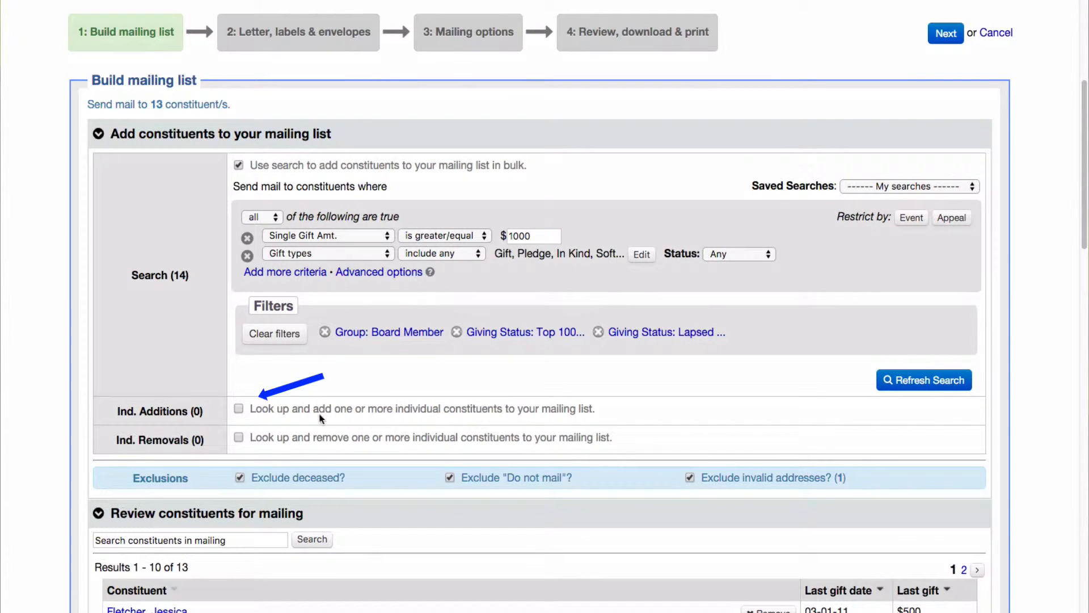
left_click(239, 408)
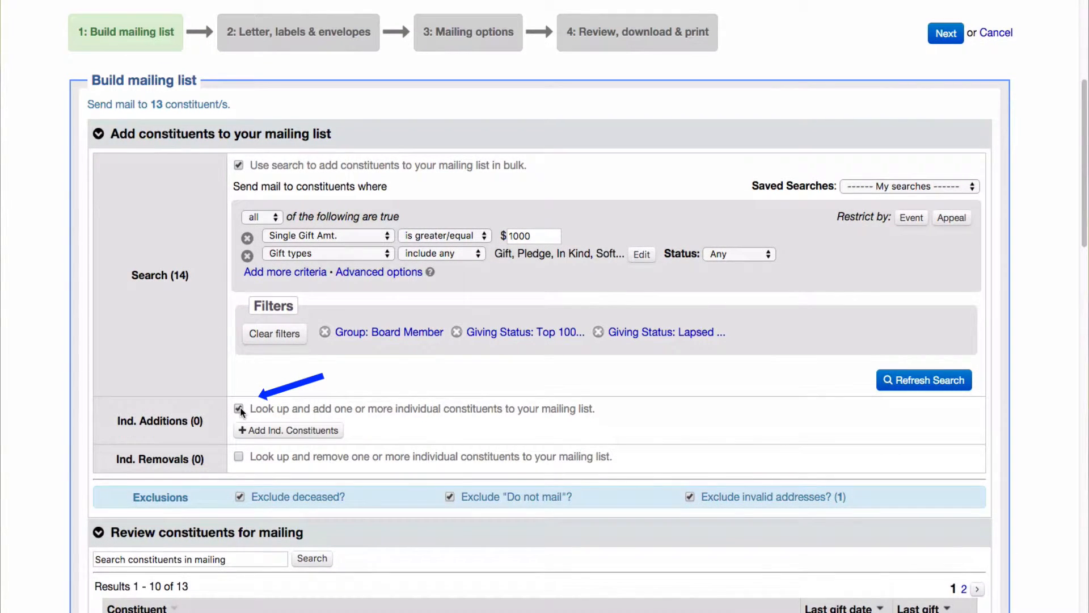
left_click(277, 431)
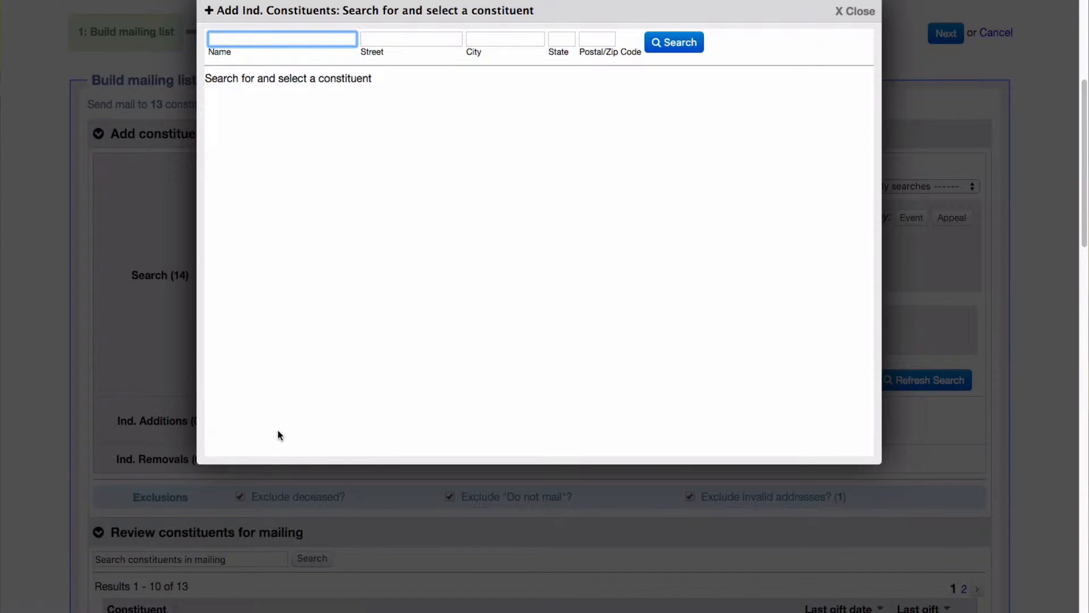
type("ferris")
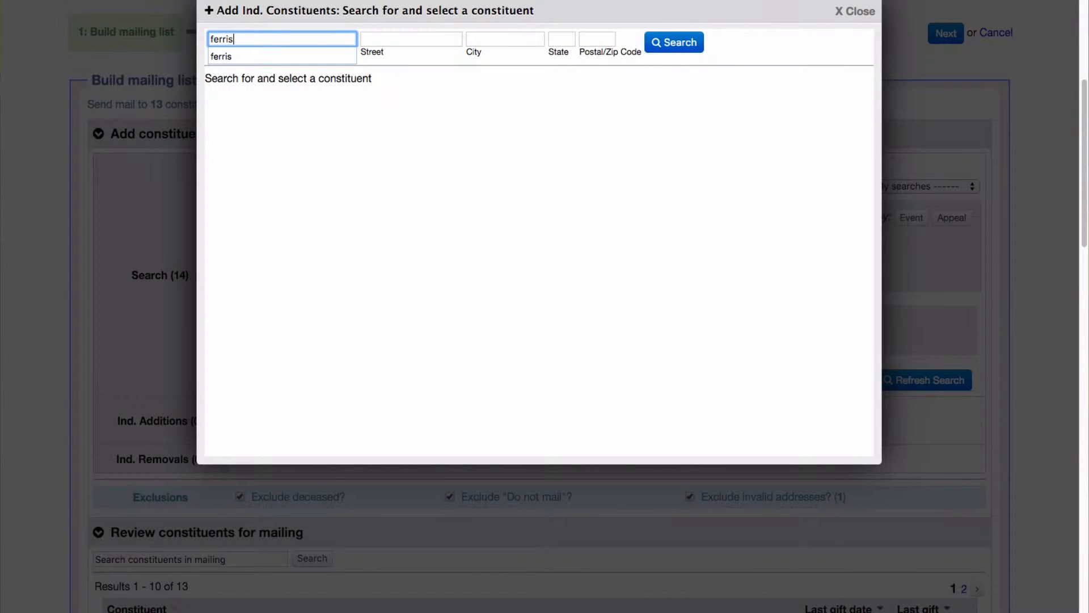
left_click(679, 43)
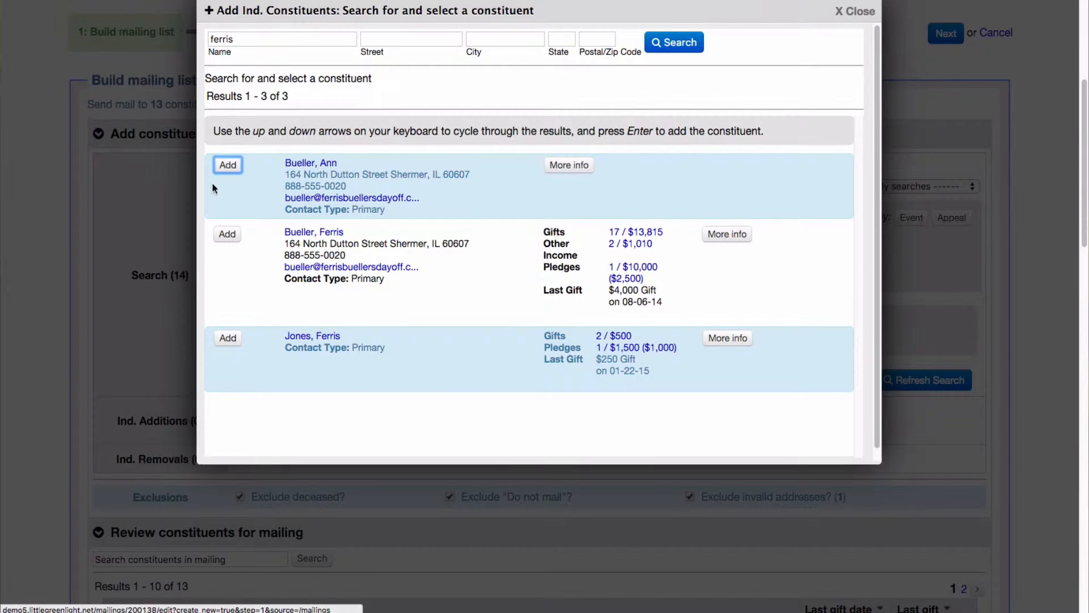
left_click(225, 165)
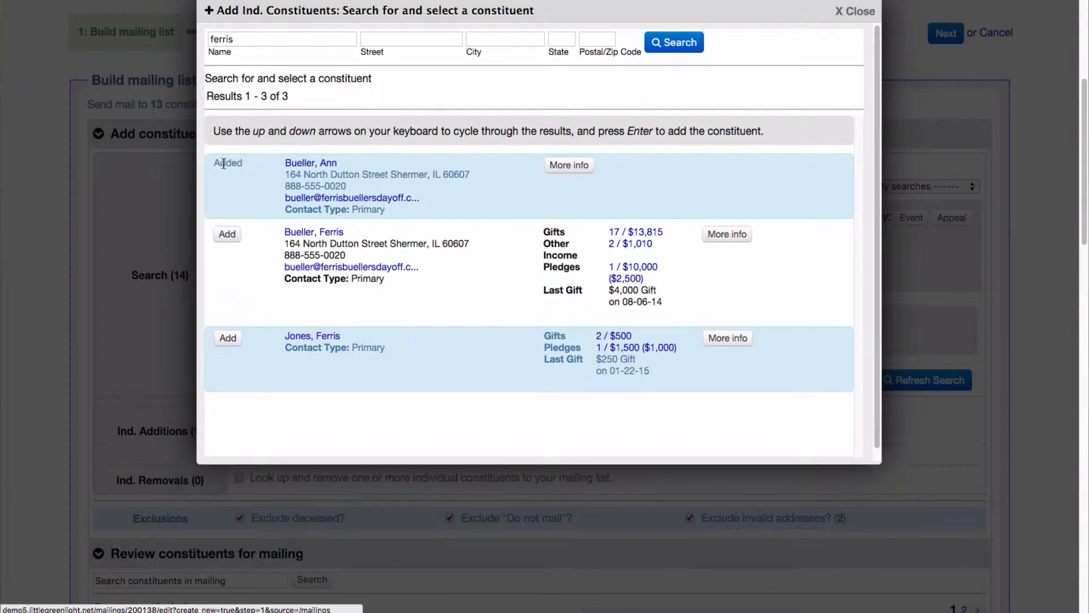
left_click(844, 12)
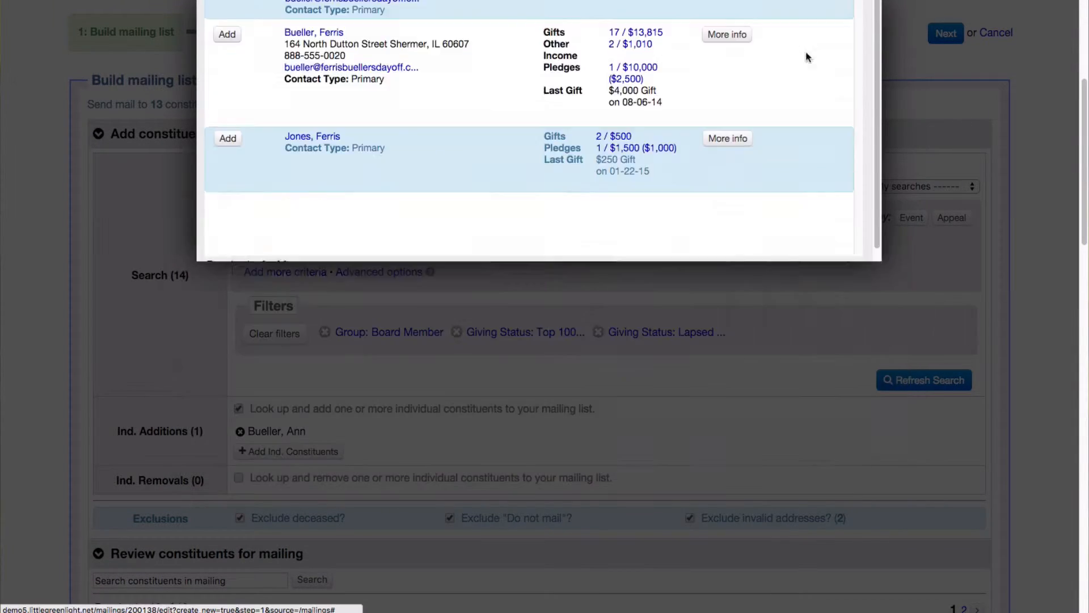
- Enable individual removals and remove the two constituents with gift totals of $3,460 and $3,350 from the mailing list
scroll(642, 278, "down", 3)
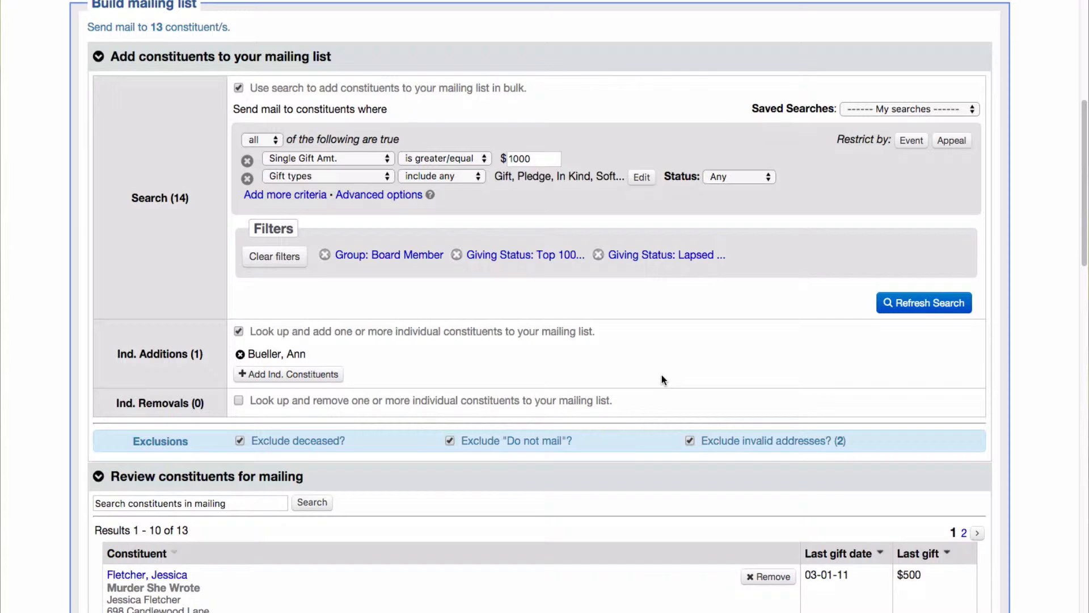
left_click(239, 400)
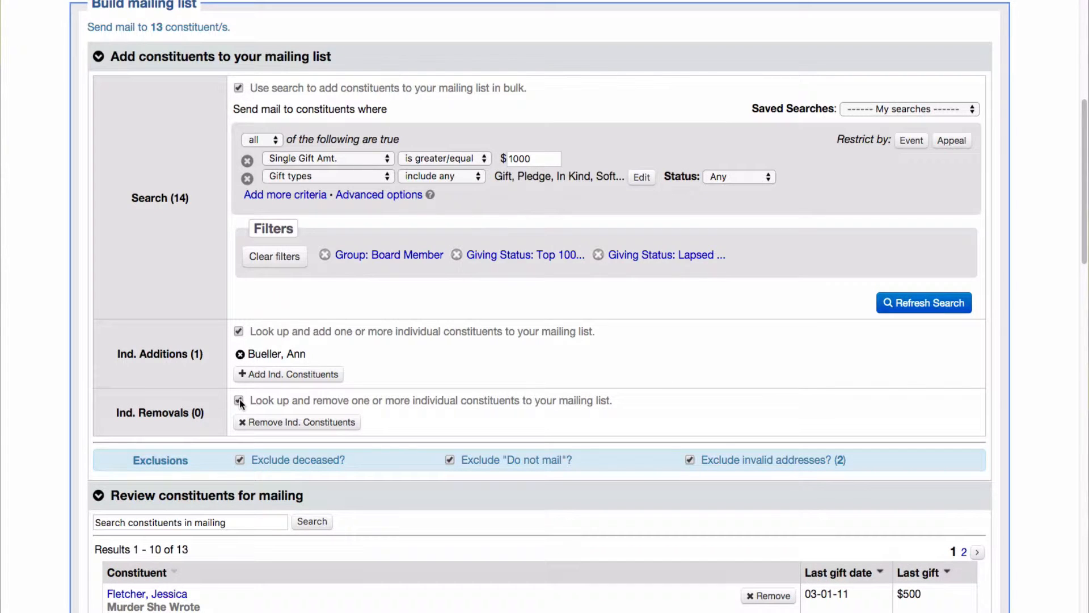
left_click(278, 420)
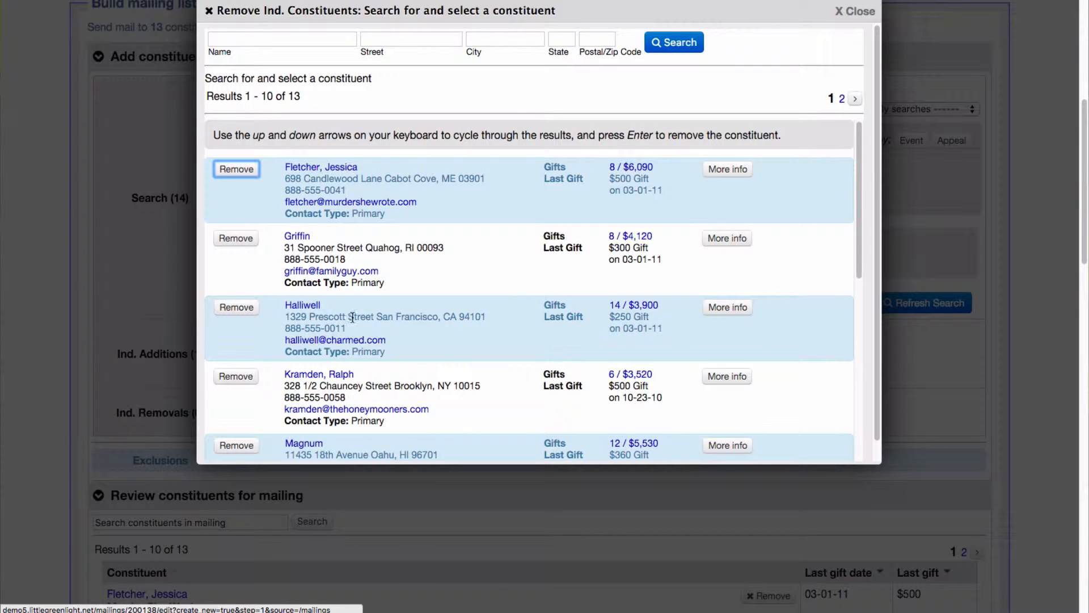
scroll(354, 317, "down", 3)
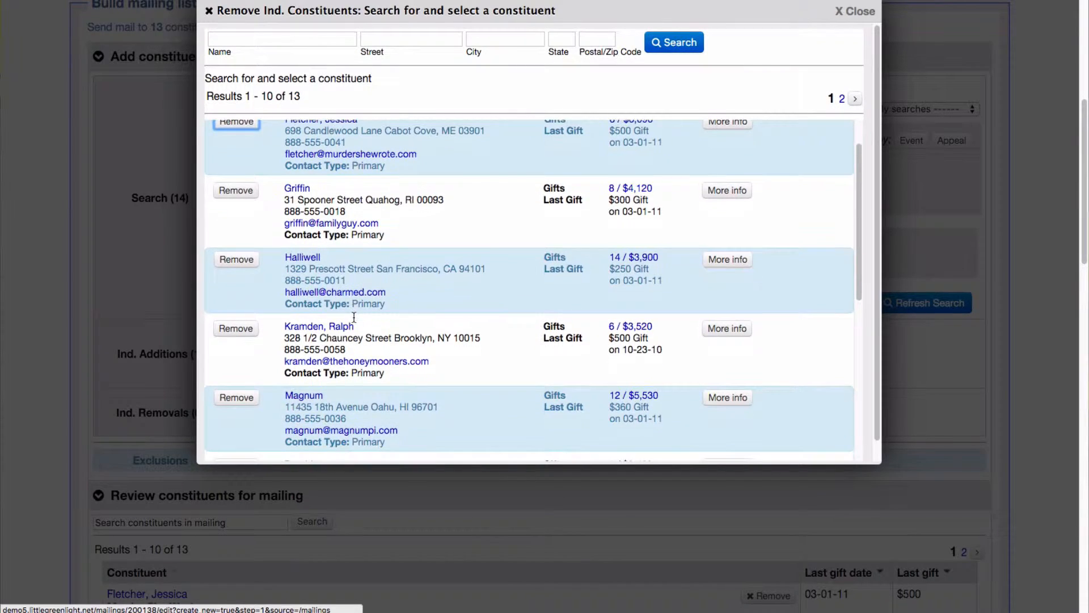
scroll(354, 317, "down", 3)
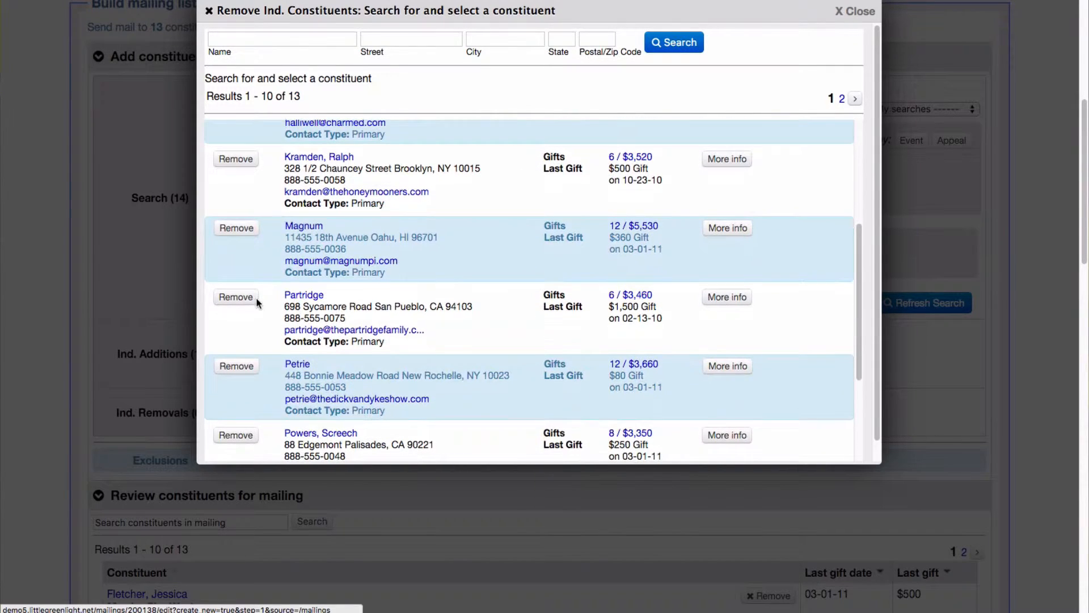
left_click(239, 297)
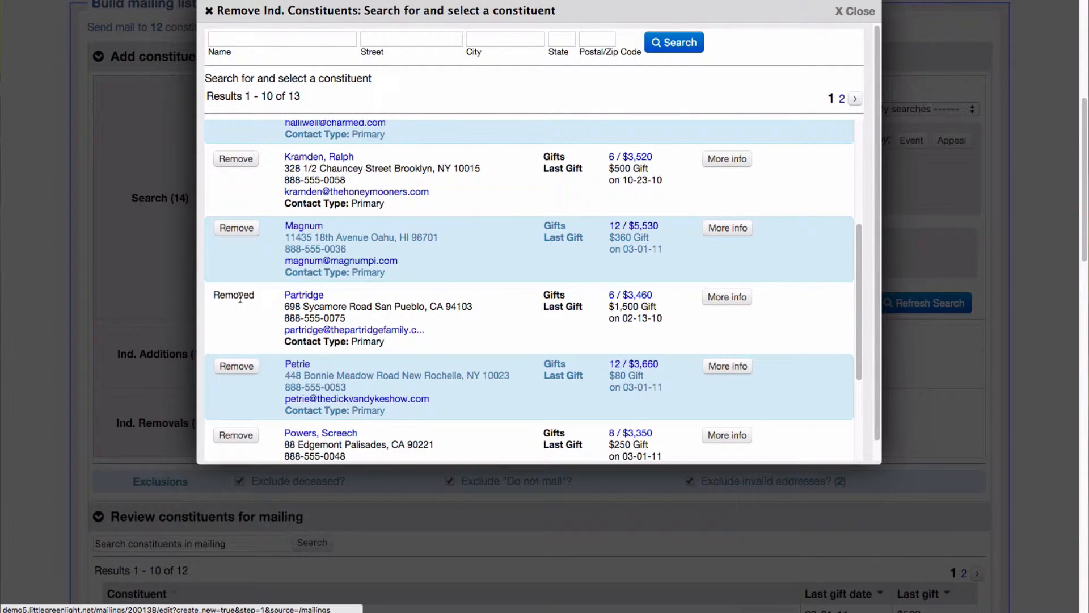
left_click(239, 437)
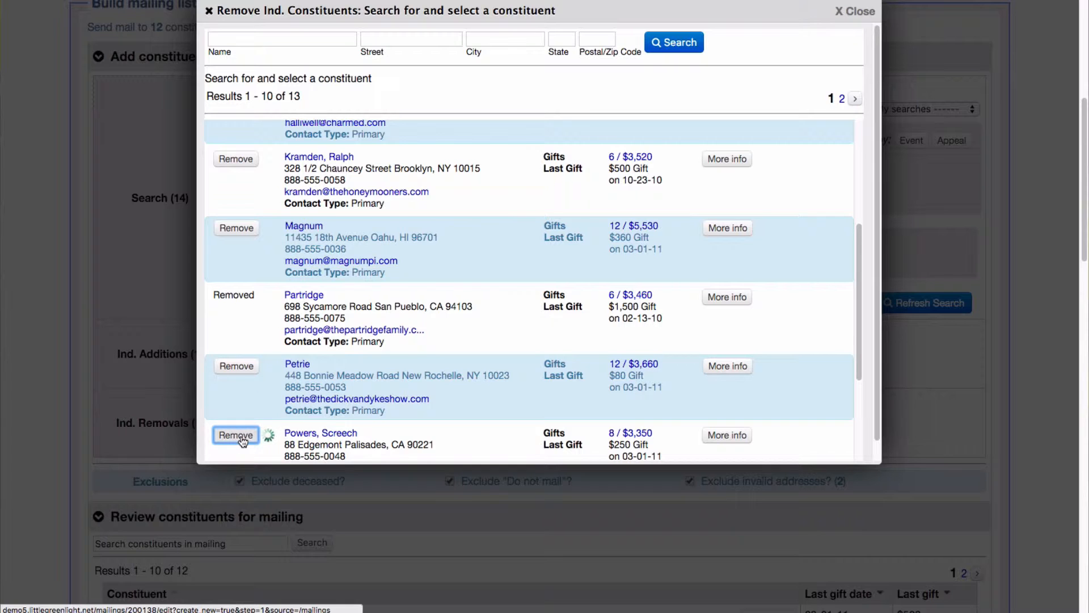
left_click(857, 11)
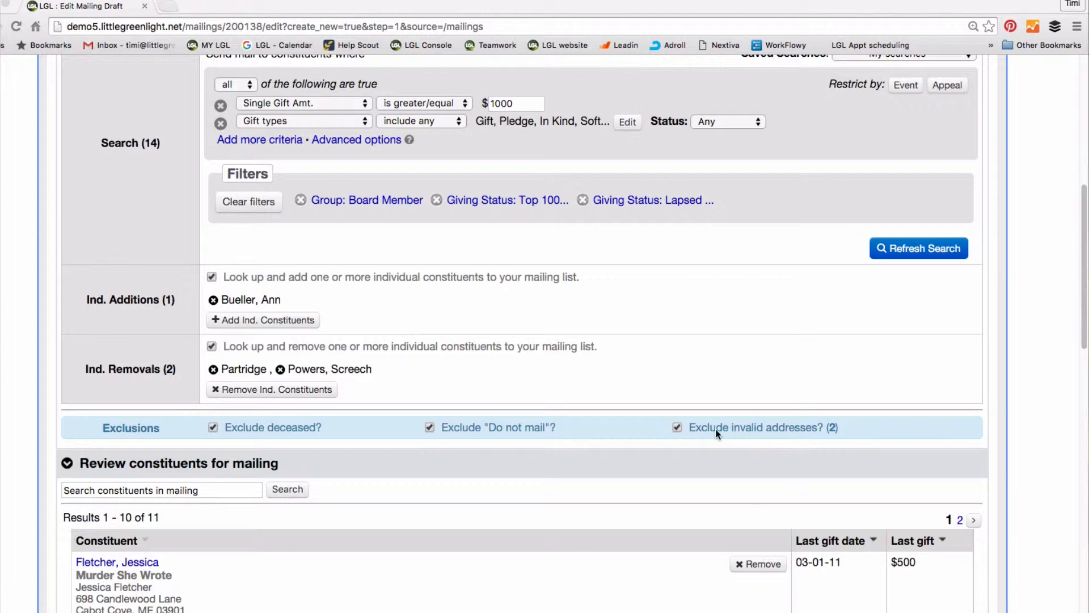
- Stop excluding invalid addresses, then review the recipients and continue to the letter, labels & envelopes stage
left_click(677, 429)
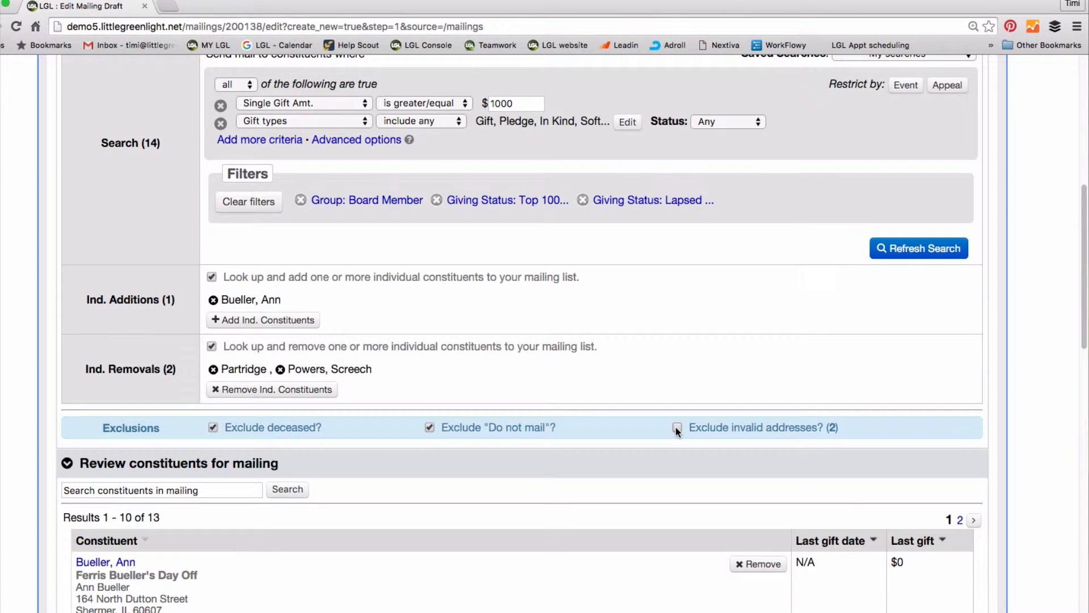
scroll(676, 427, "down", 7)
scroll(676, 433, "down", 14)
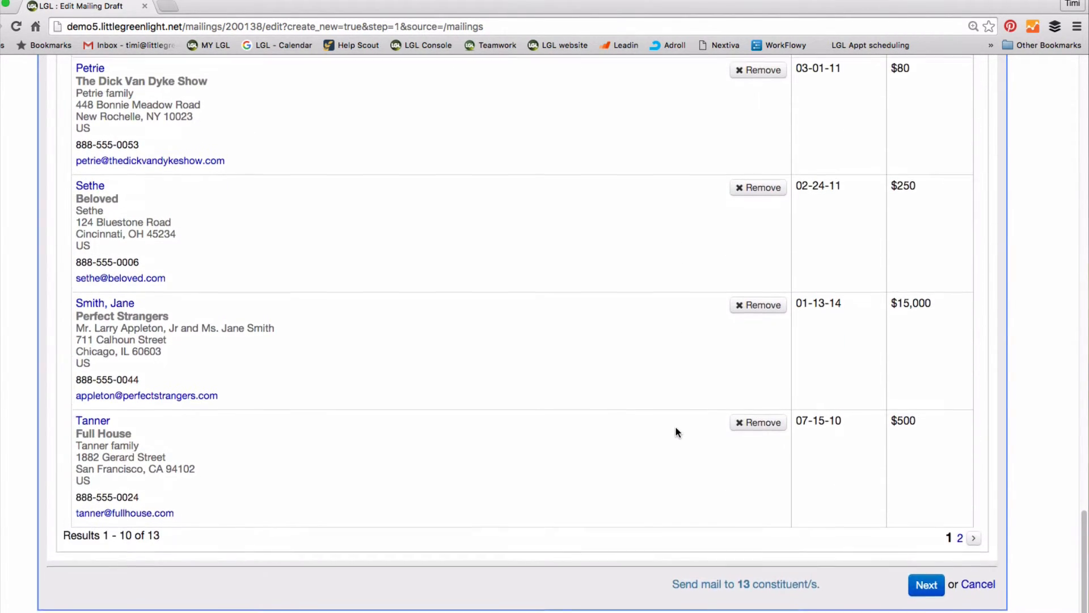
left_click_drag(826, 591, 671, 588)
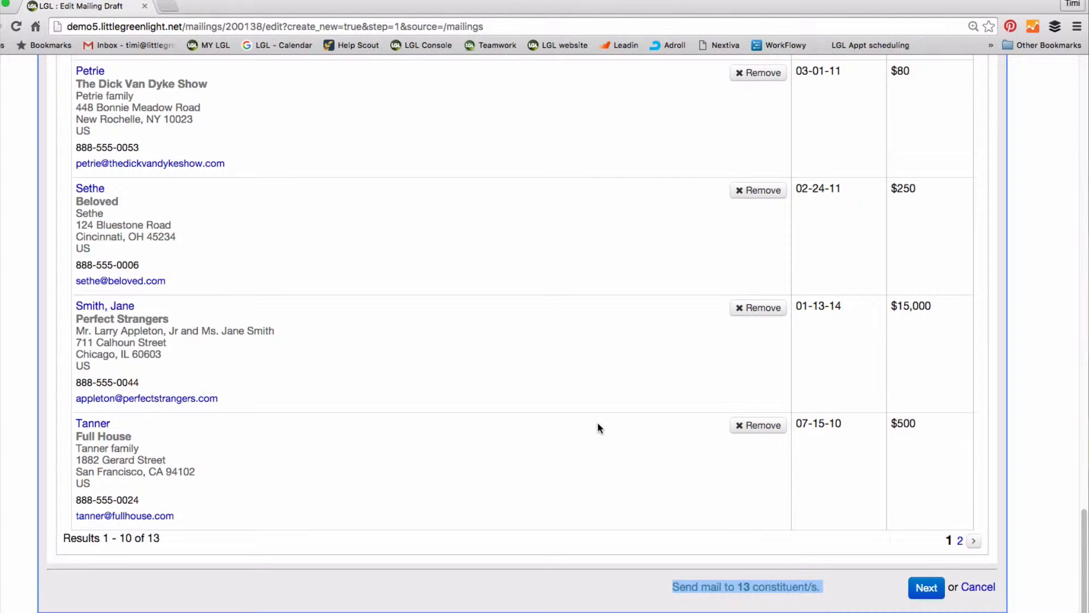
left_click(926, 589)
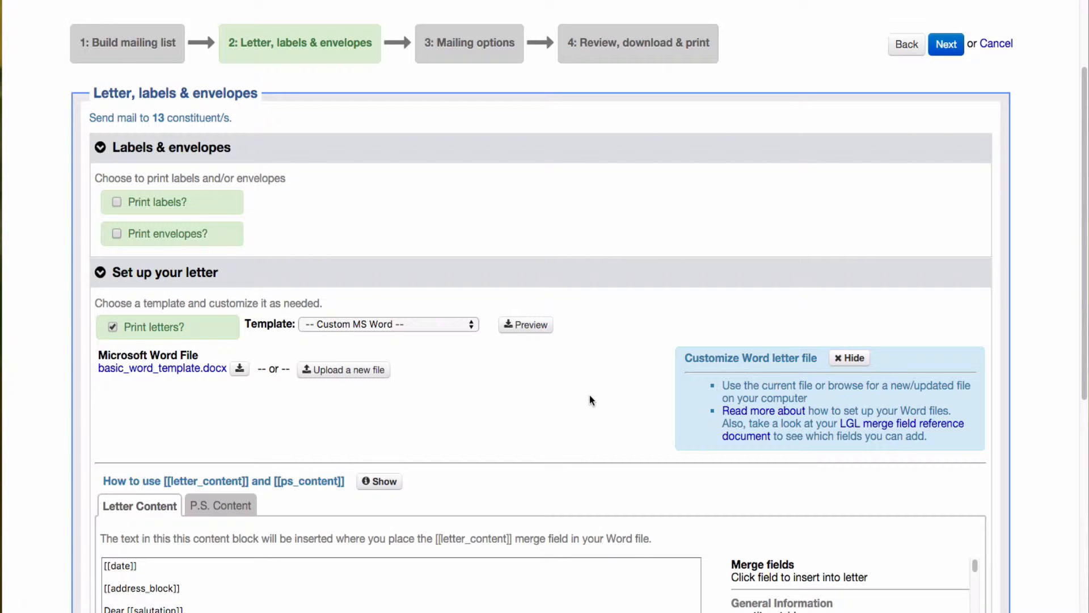
- Enable printing of labels with the Avery L7161 style template and envelopes with the No. 10 with return address template
left_click(117, 202)
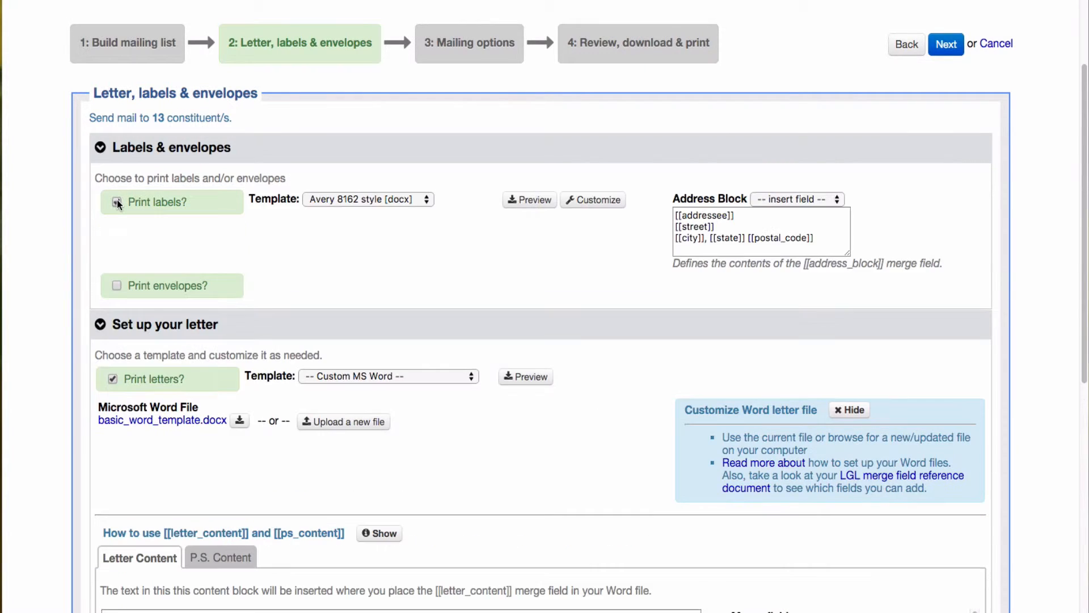
left_click(117, 285)
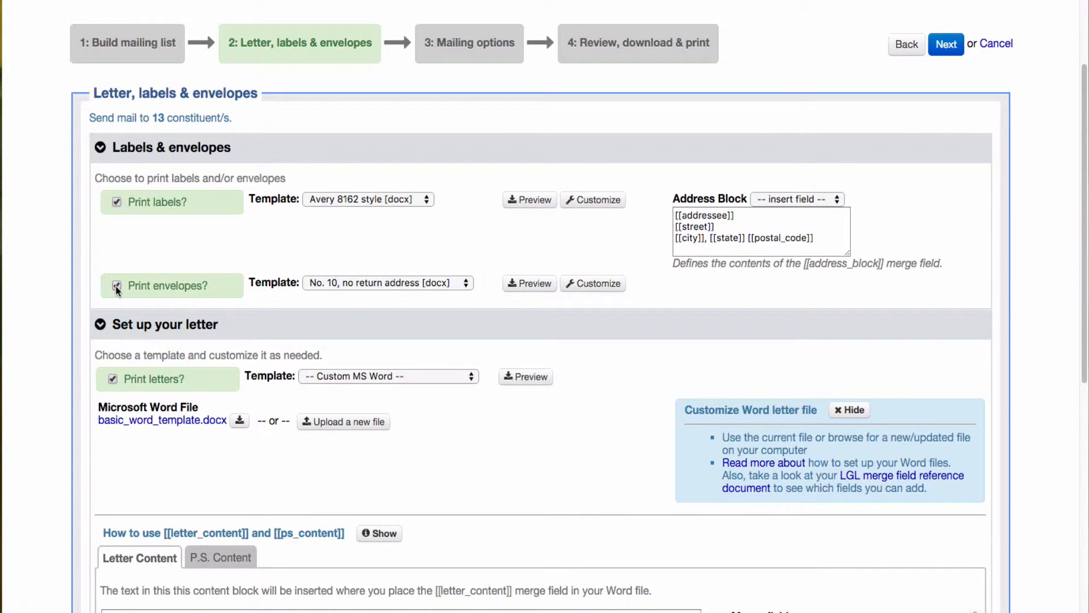
left_click(401, 200)
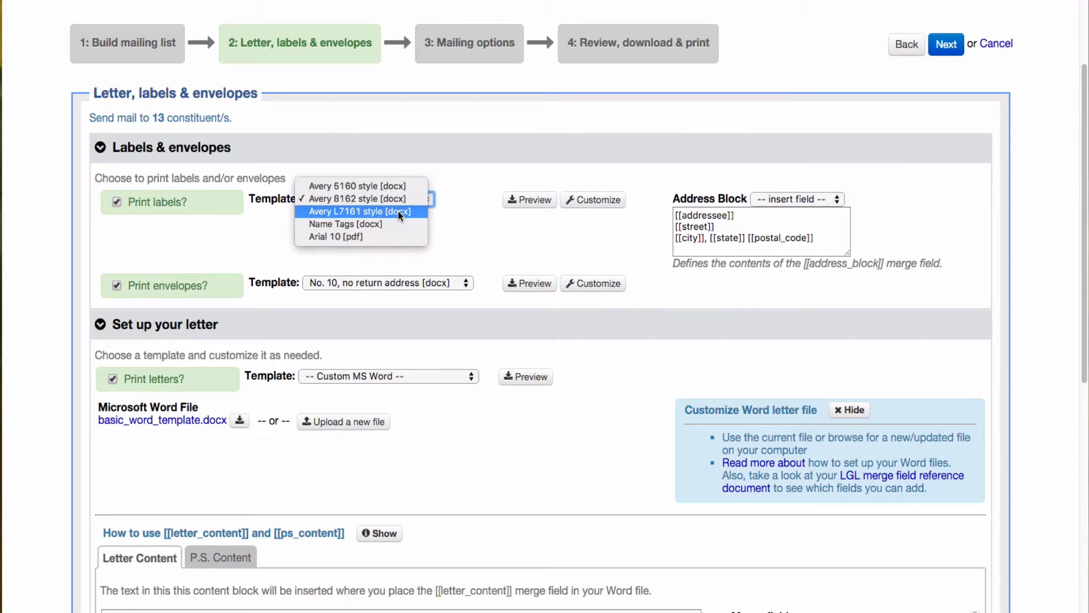
left_click(400, 213)
left_click(455, 280)
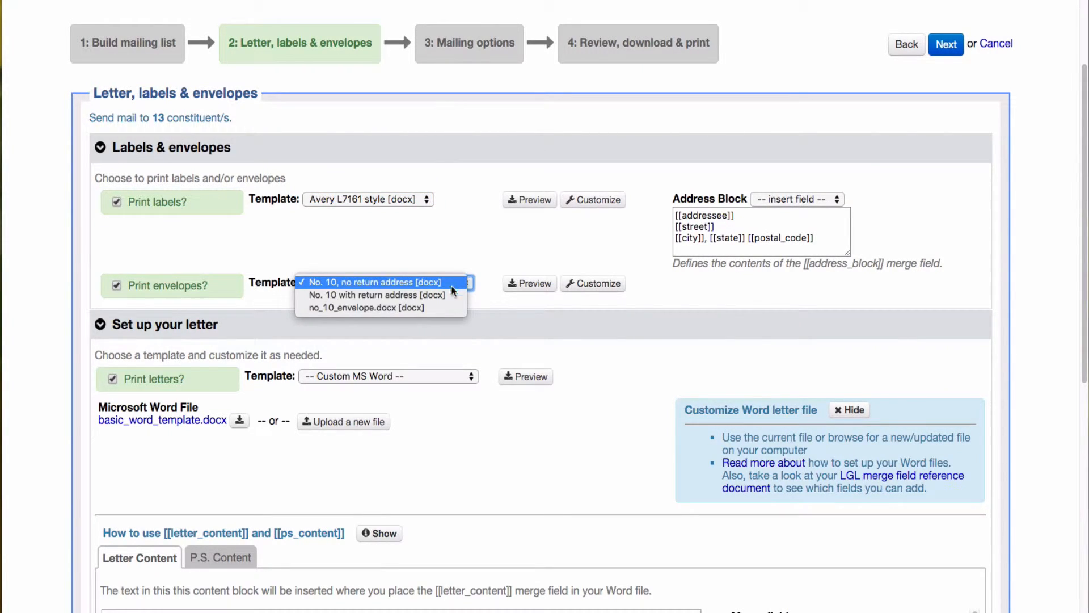
left_click(451, 295)
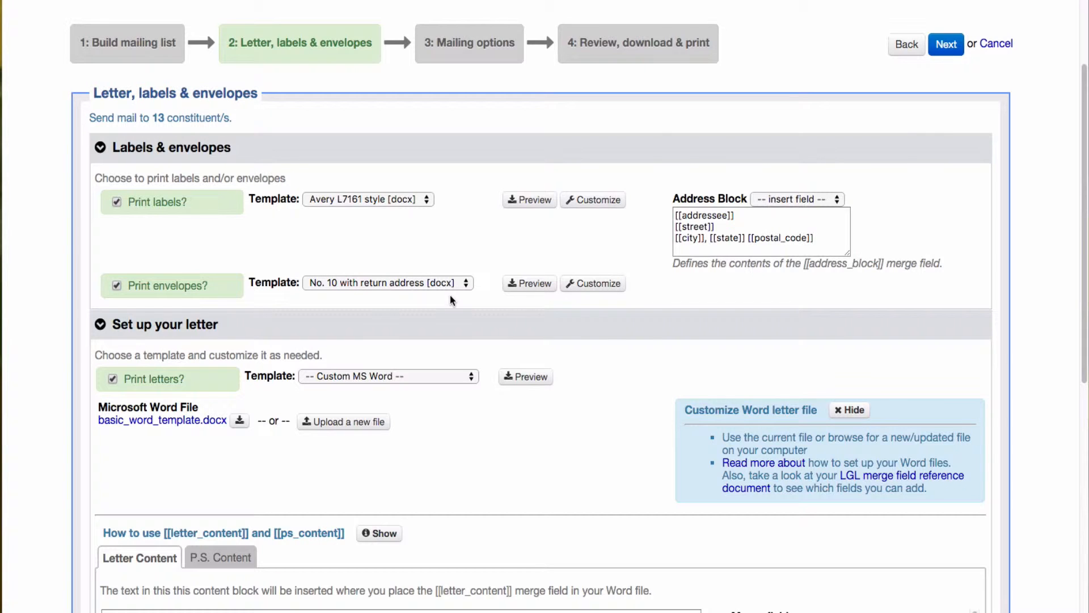
- Display the label template's address block customization and review the merge fields that can be inserted
left_click(592, 202)
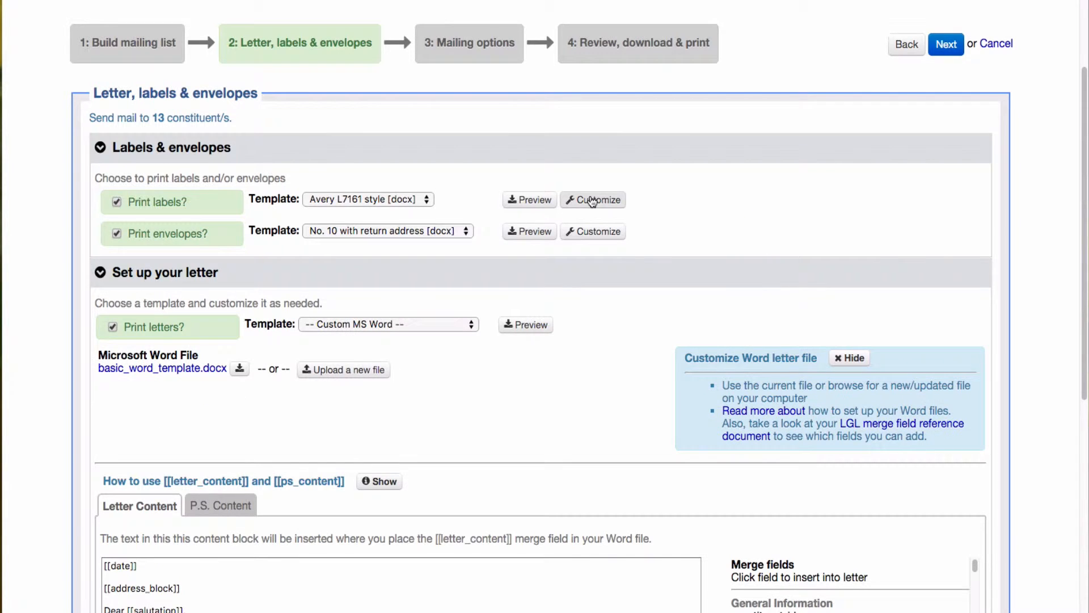
left_click(592, 201)
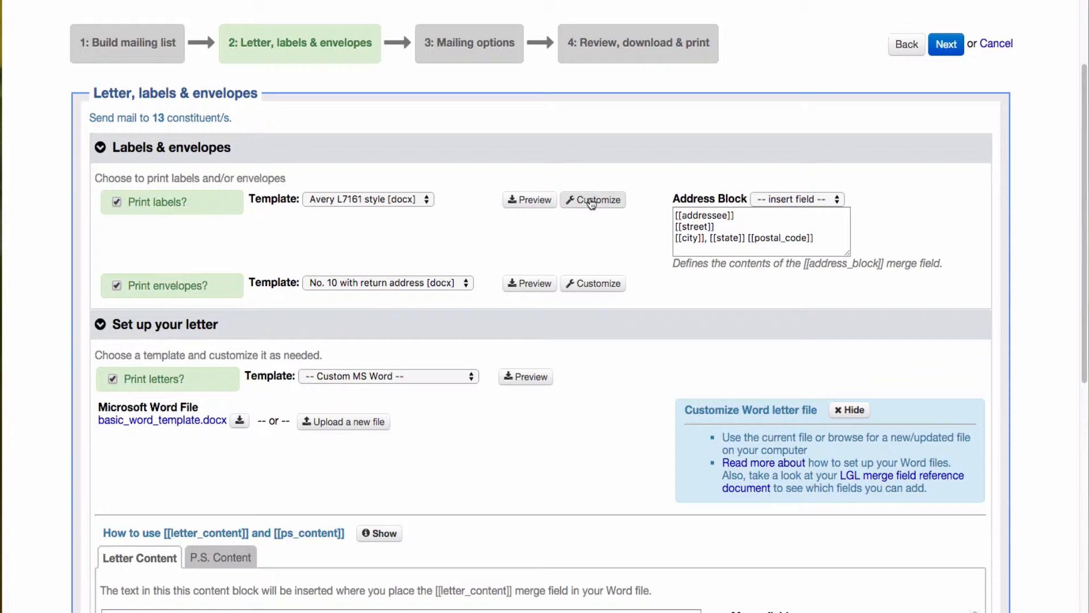
left_click(781, 200)
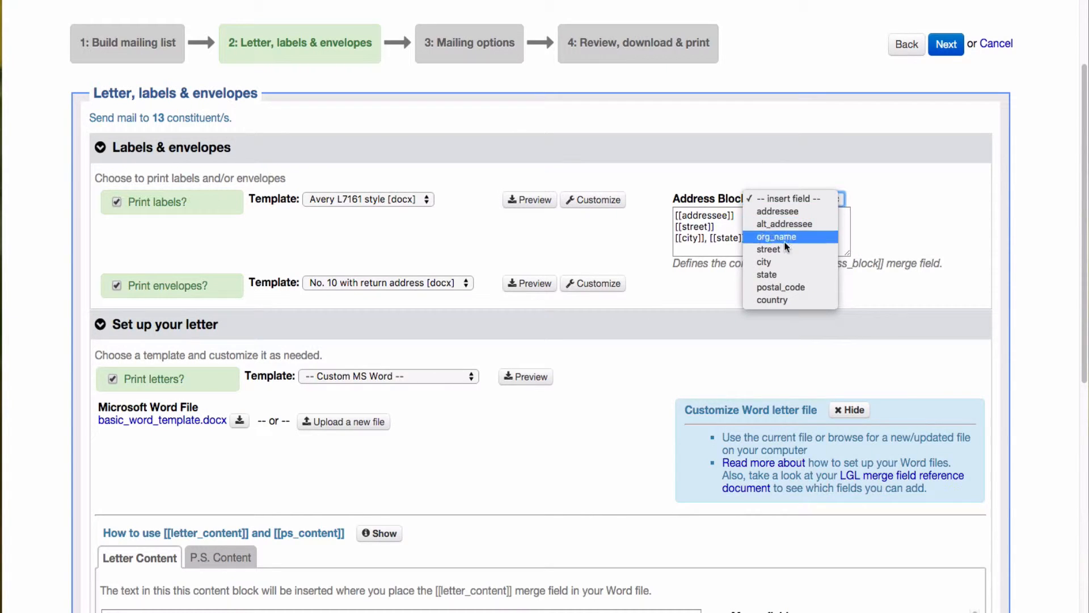
left_click(659, 167)
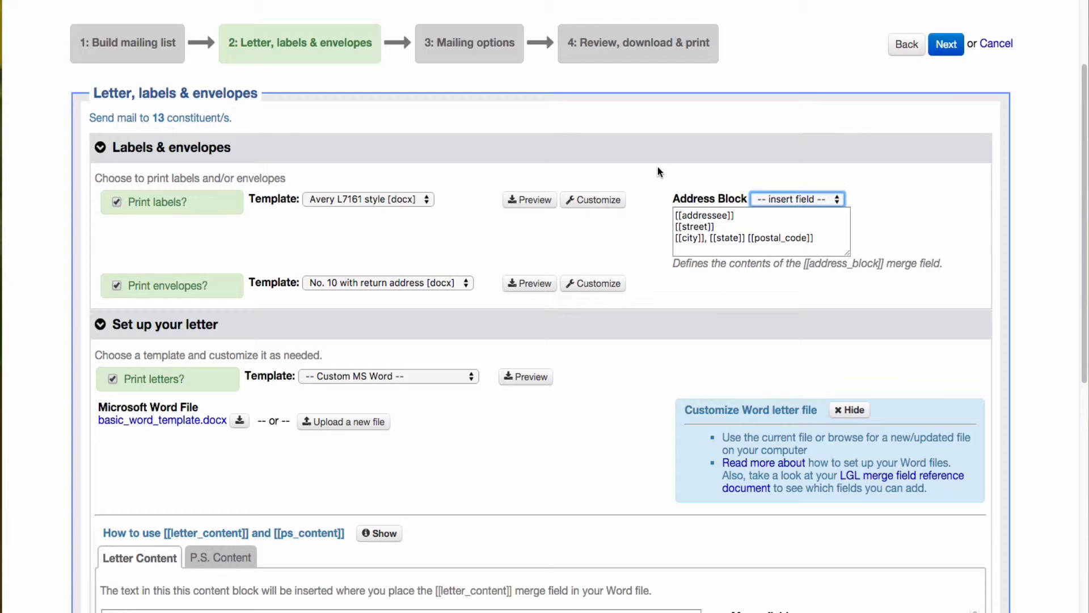
- Review the available envelope templates and letter templates, keeping the current selections
left_click(463, 284)
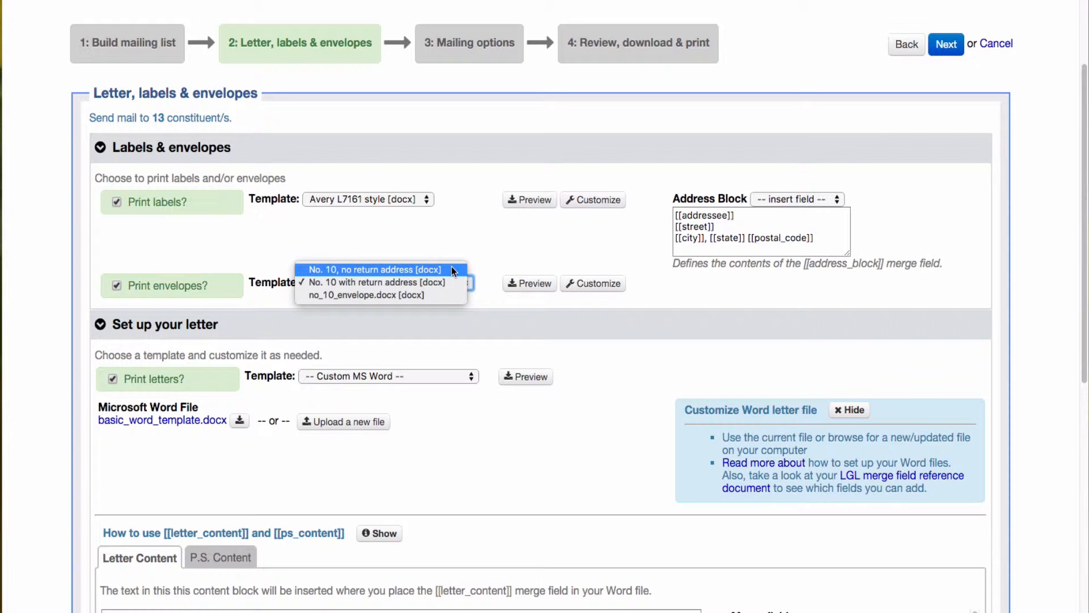
left_click(444, 418)
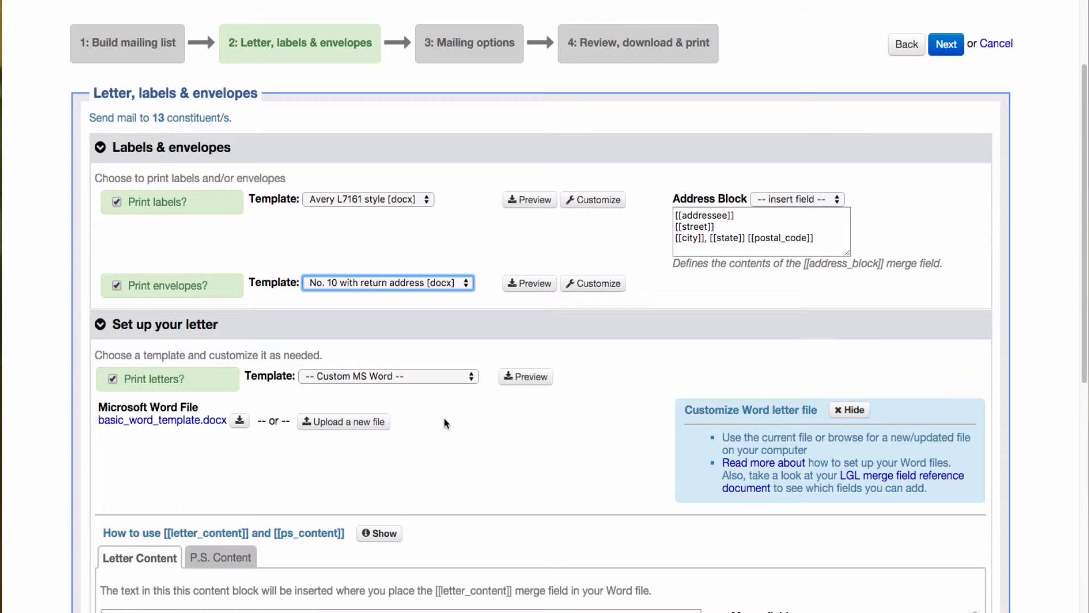
left_click(420, 381)
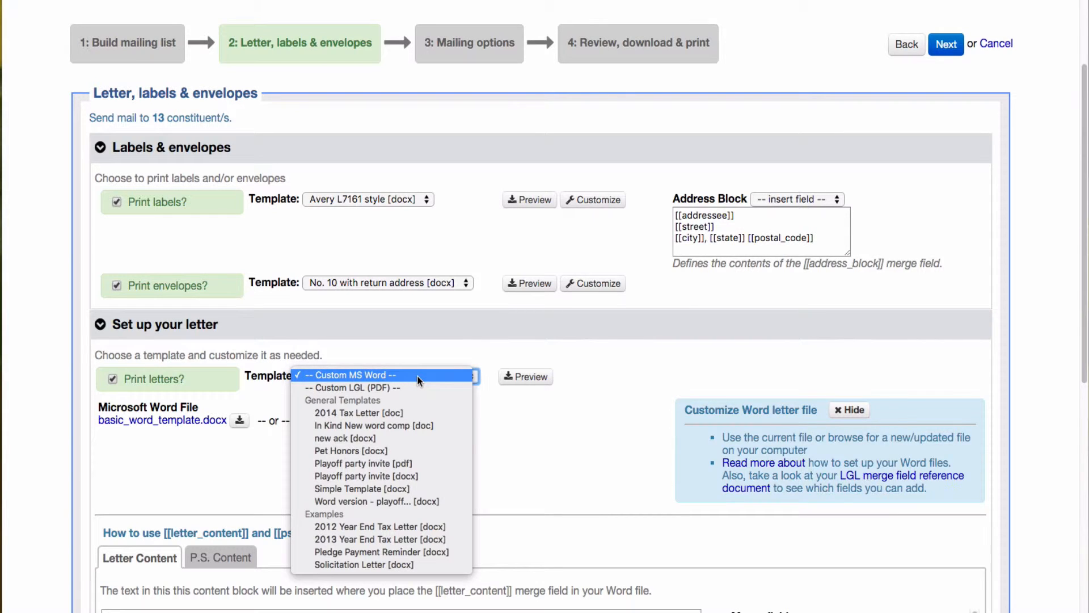
left_click(515, 430)
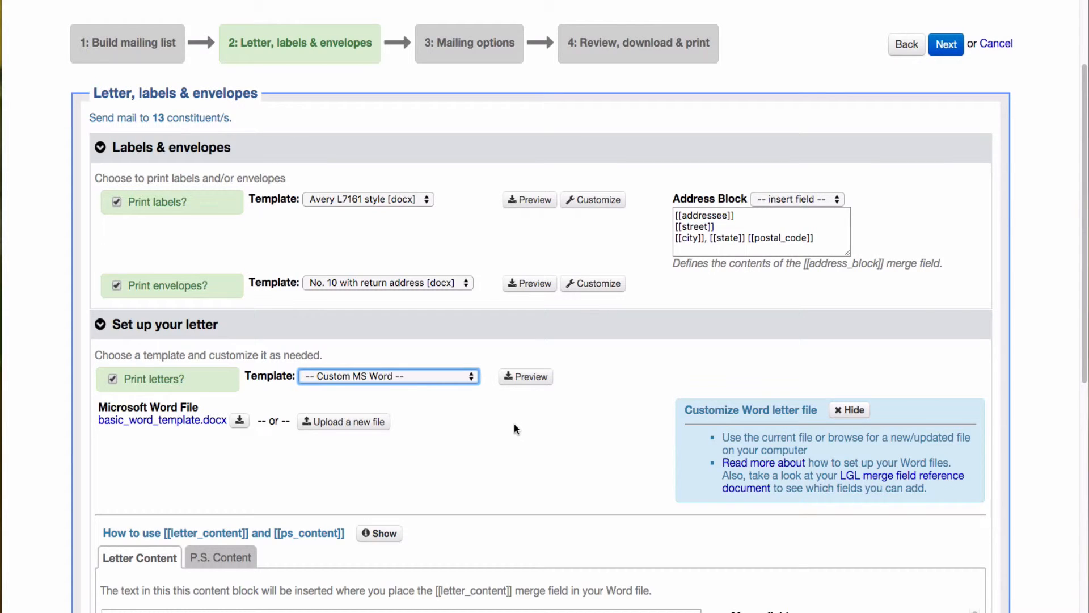
- Review the letter content block and select its placeholder line for the letter text
scroll(514, 424, "down", 2)
scroll(511, 424, "down", 2)
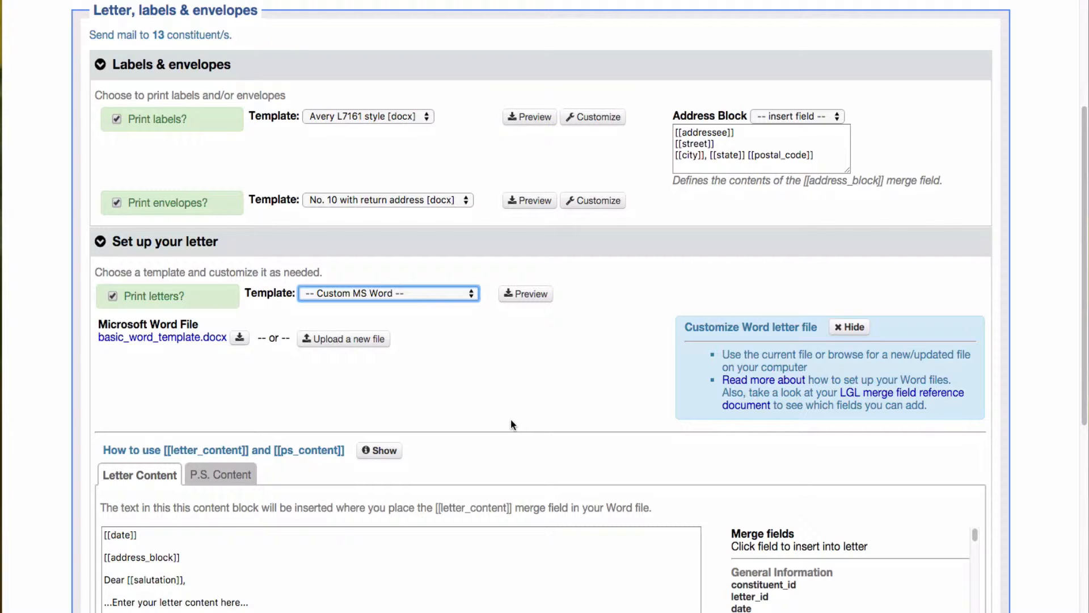
scroll(511, 423, "down", 3)
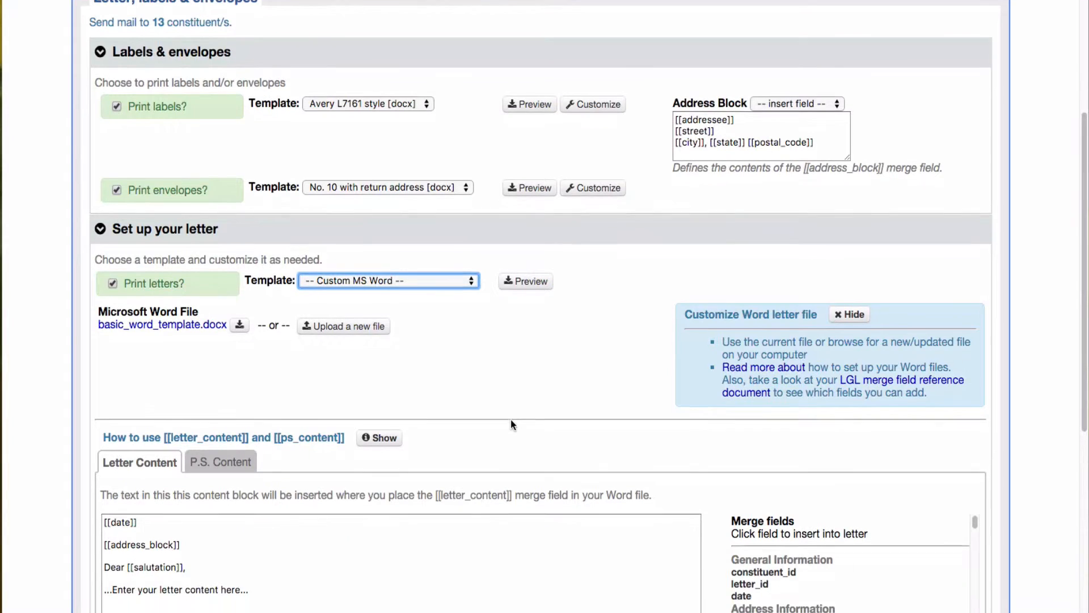
scroll(511, 420, "down", 4)
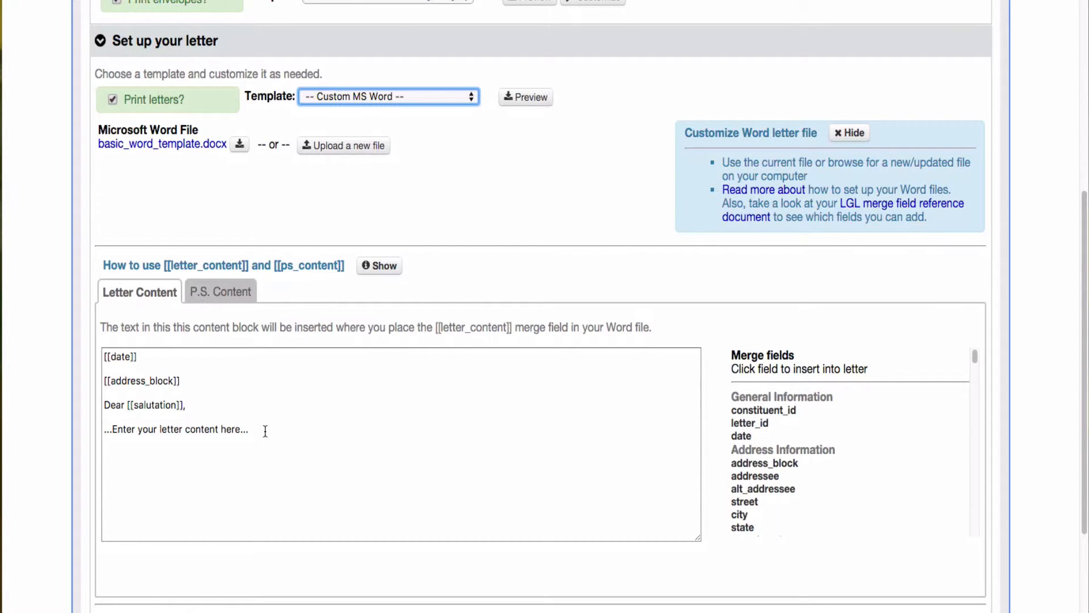
left_click_drag(249, 431, 118, 423)
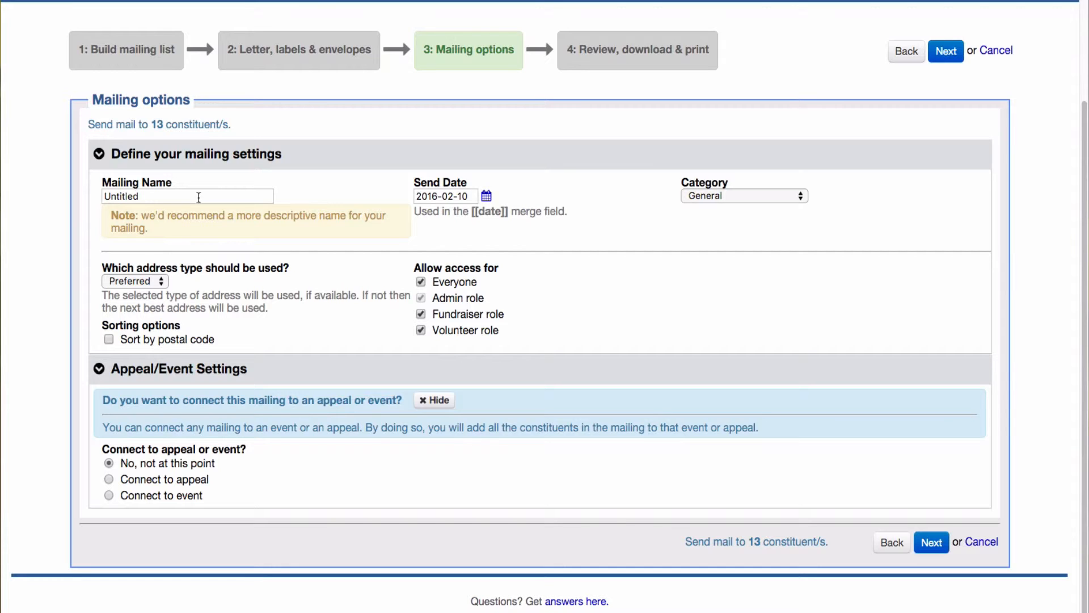
- Name the mailing "Board Mailing" and set its send date to 2016-02-12
left_click_drag(163, 197, 91, 193)
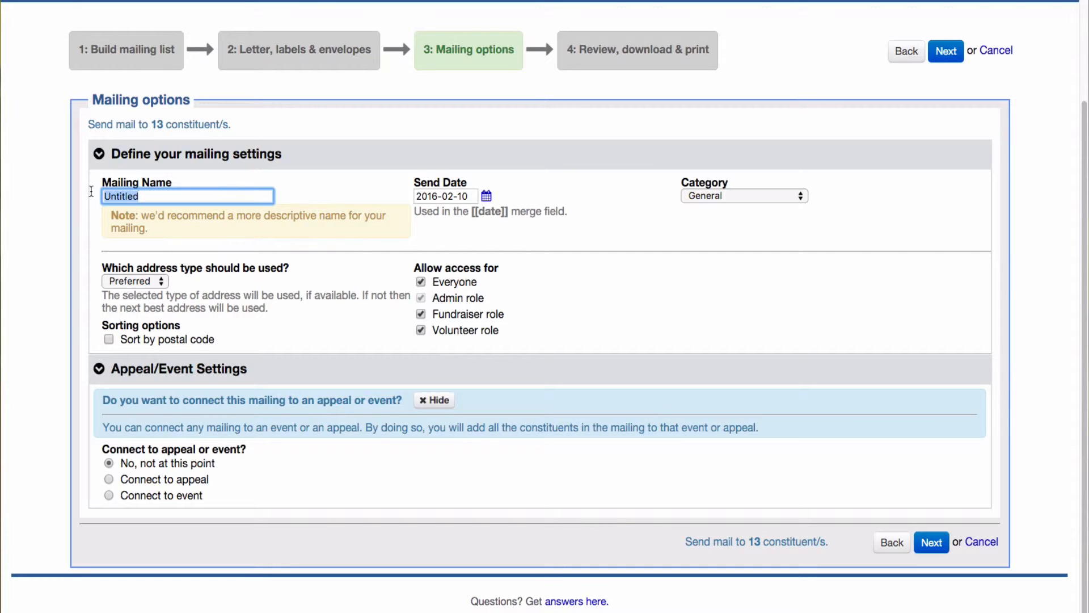
type("Board Mailing")
left_click(487, 196)
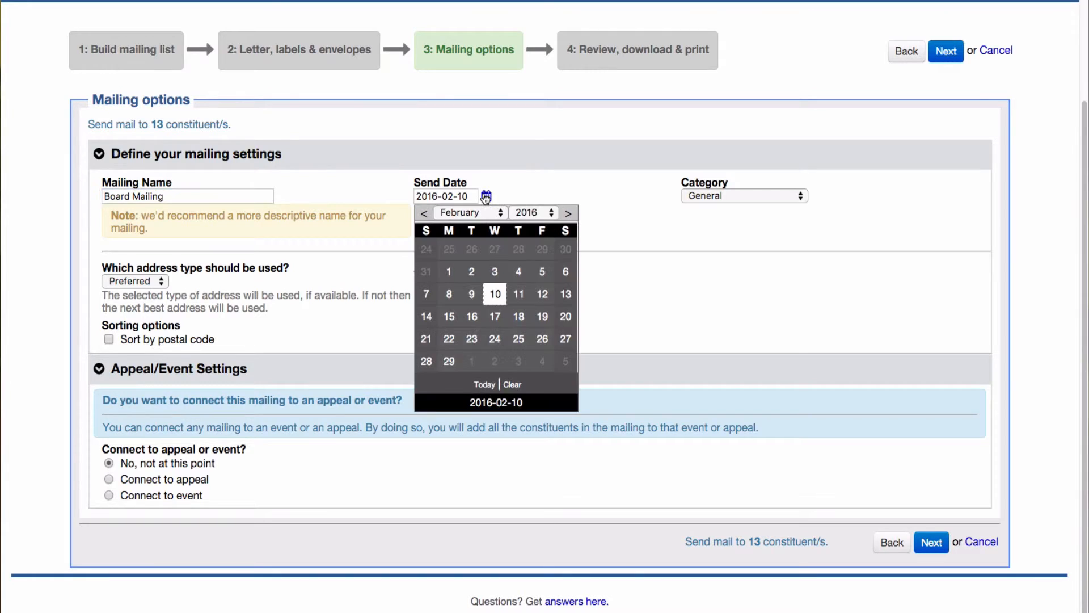
left_click(541, 294)
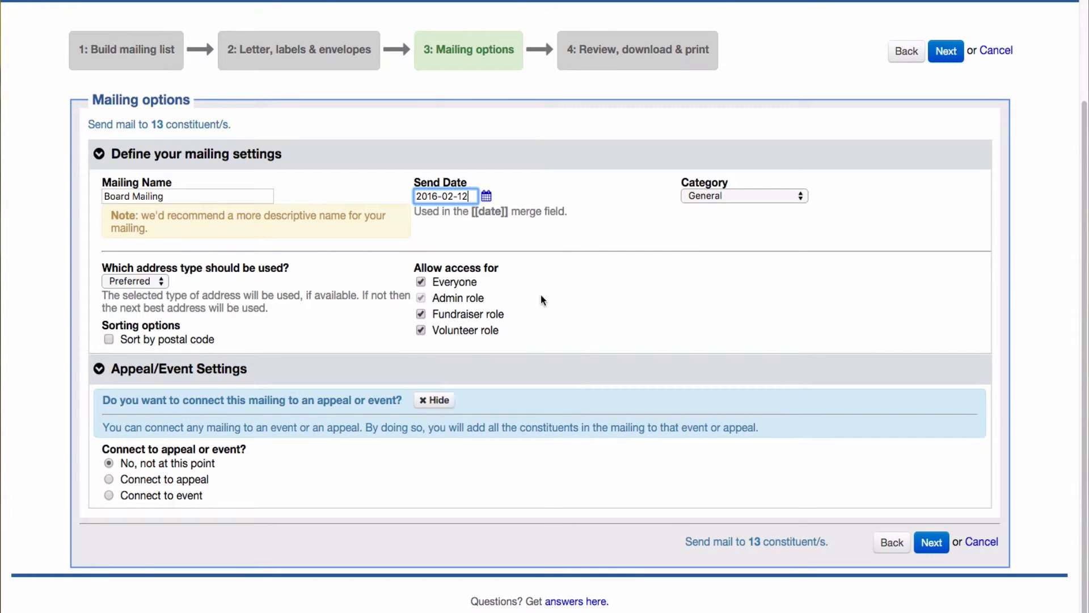
- Set the mailing's category to Invitation and check the address type options
left_click(744, 196)
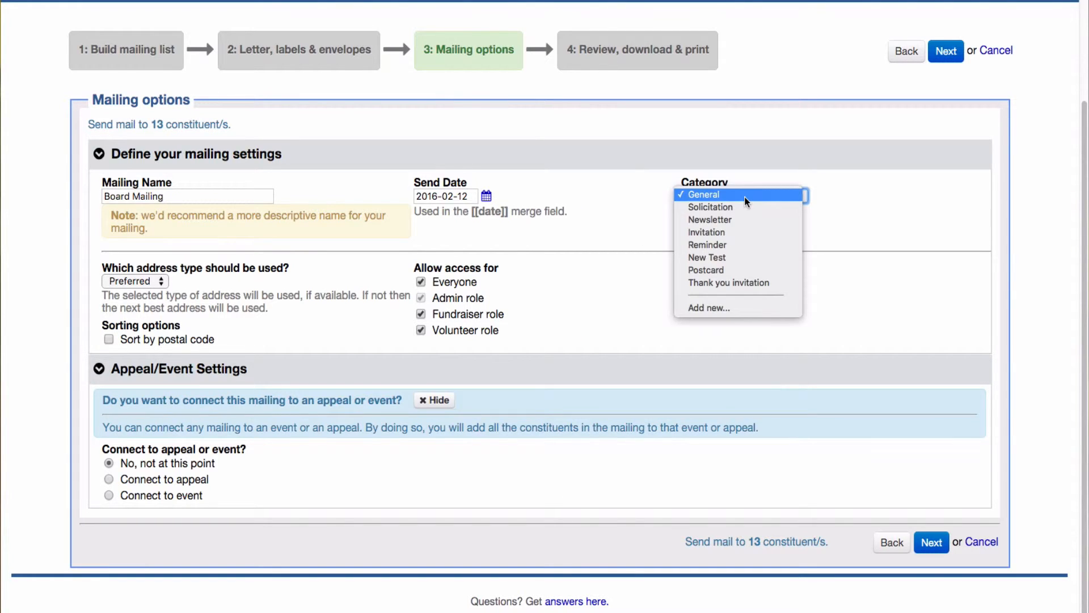
left_click(733, 232)
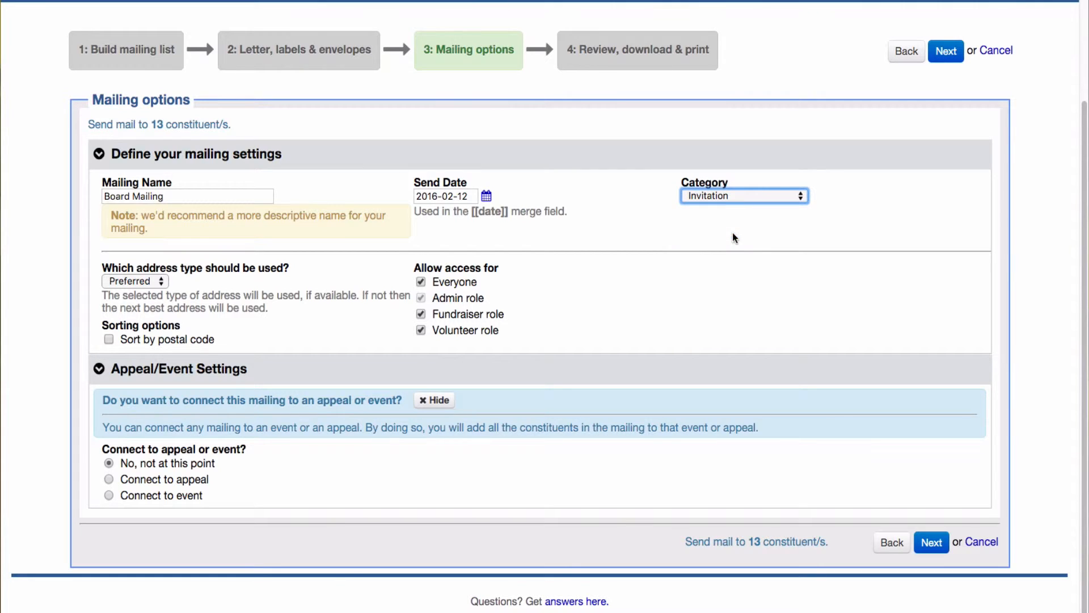
left_click(162, 281)
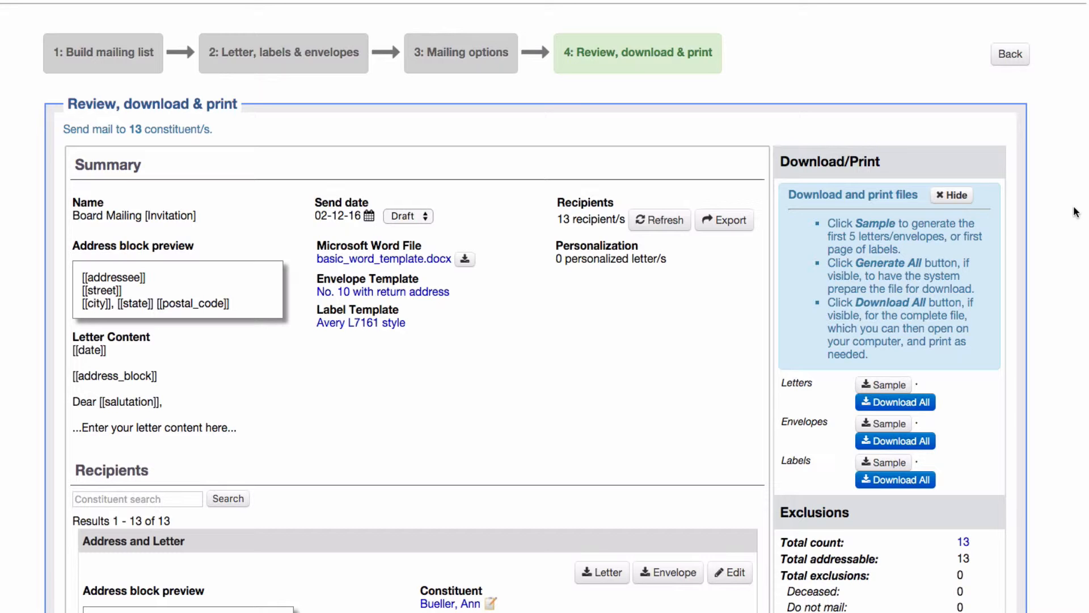
- Review the mailing summary and the recipients' address block and letter previews
scroll(1076, 212, "down", 2)
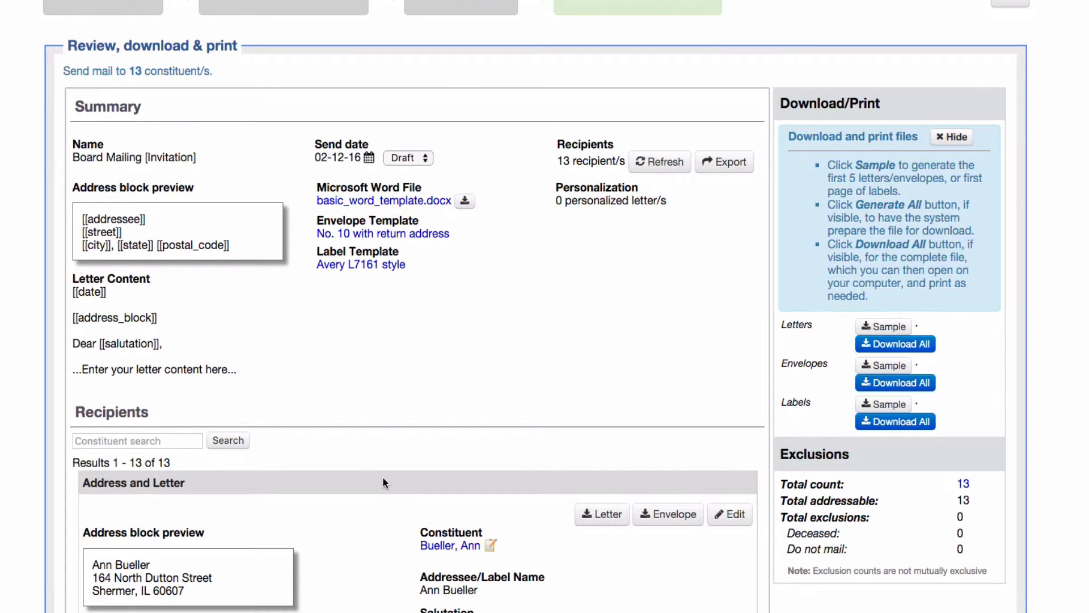
left_click(160, 441)
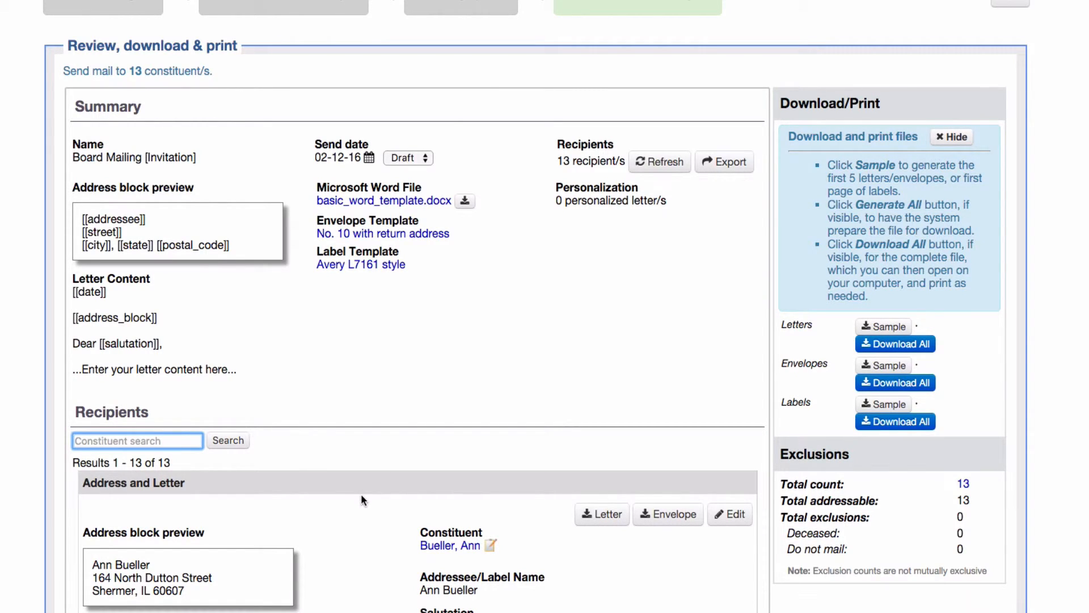
scroll(361, 496, "down", 3)
scroll(361, 496, "down", 10)
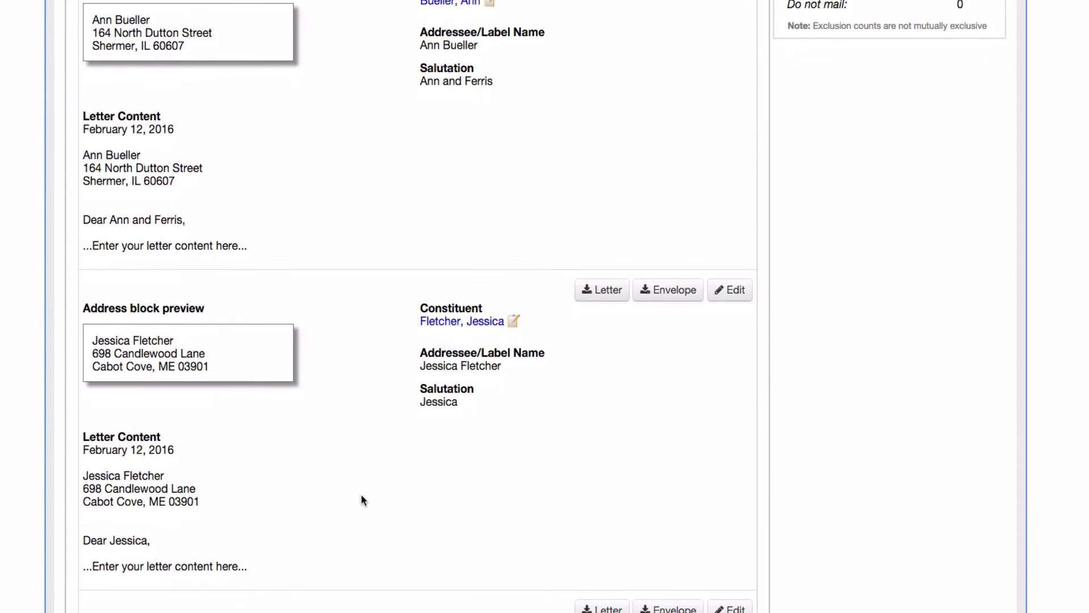
scroll(363, 500, "down", 3)
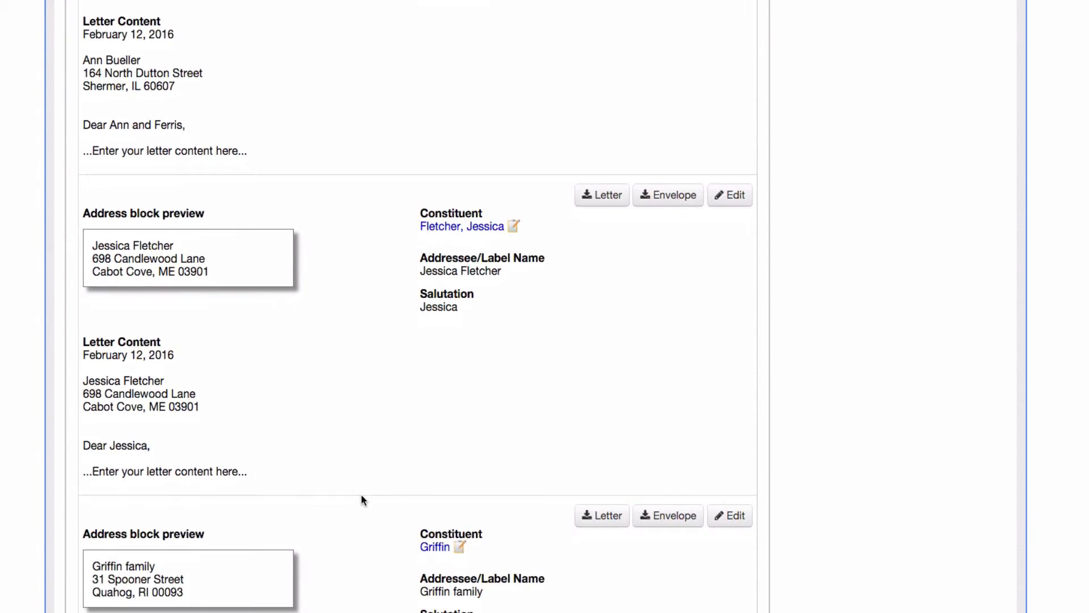
scroll(362, 497, "down", 2)
- Fill in the undefined salutation of the third recipient with its family addressee name and save it
mouse_move(475, 209)
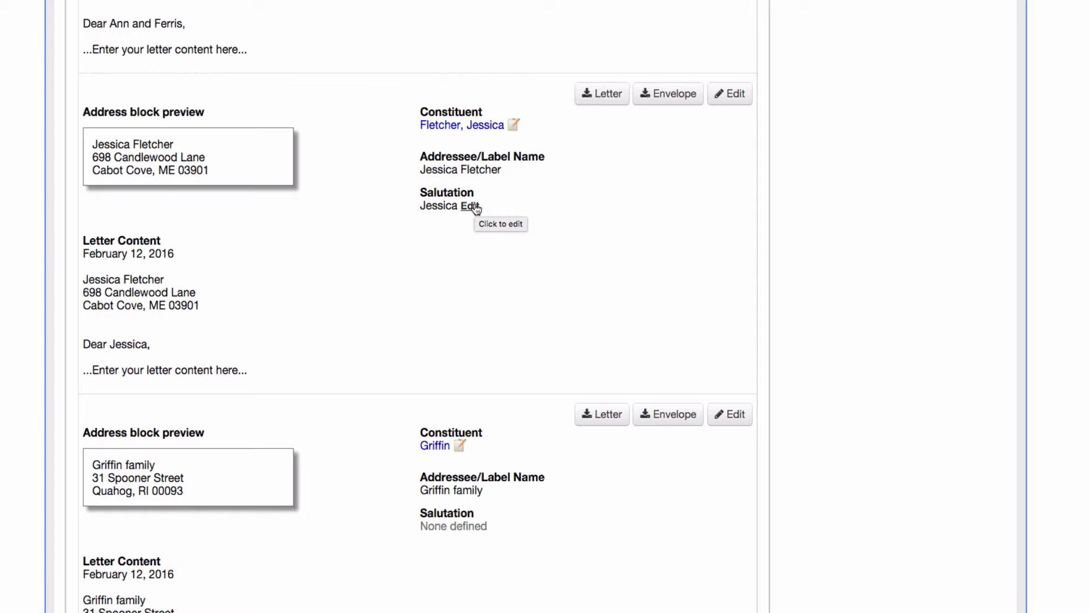
mouse_move(511, 174)
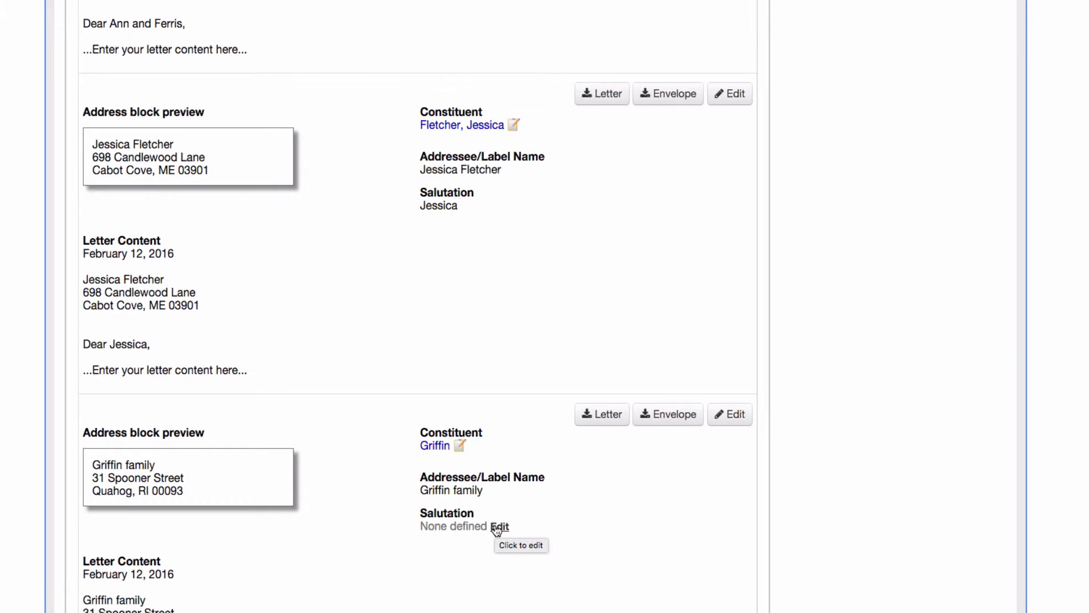
left_click(499, 528)
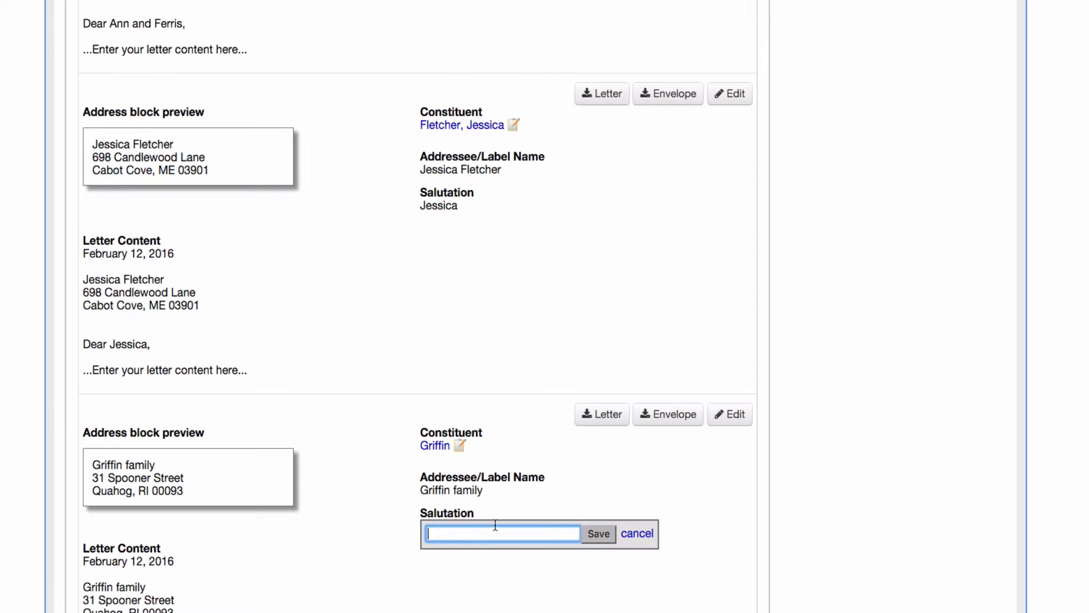
type("Griffin family")
left_click(601, 533)
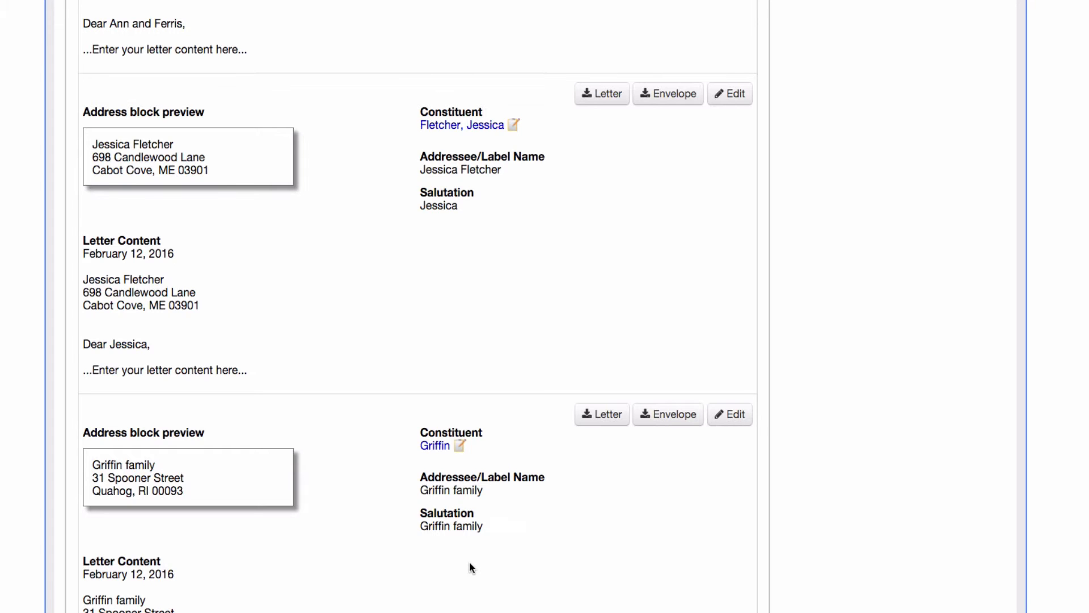
- Add the P.S. "It was great seeing you last night!" to the fourth recipient's letter and save it
scroll(469, 568, "down", 6)
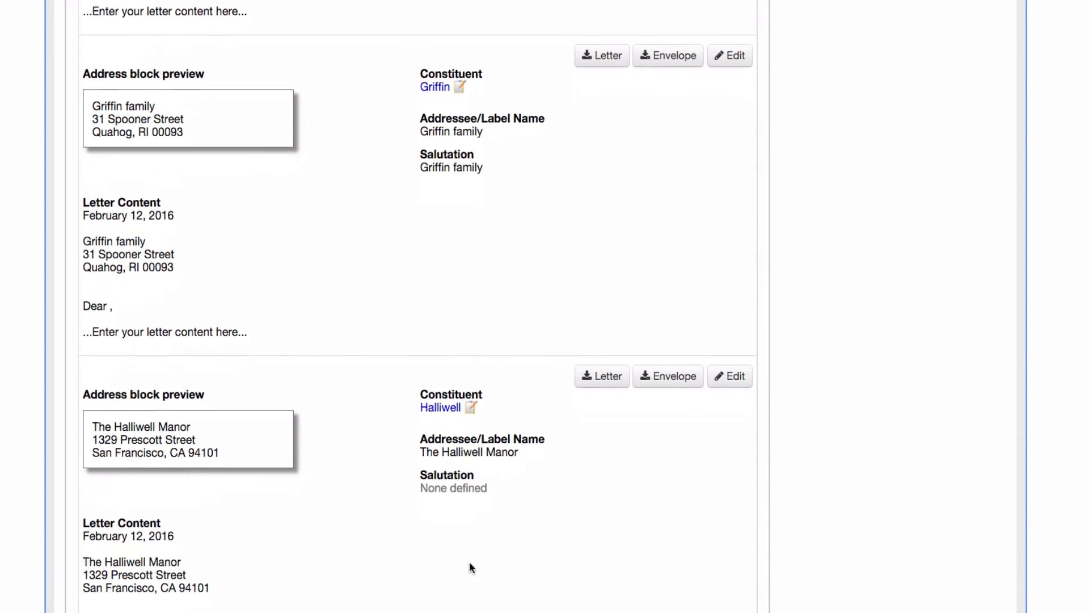
scroll(469, 560, "down", 1)
left_click(727, 347)
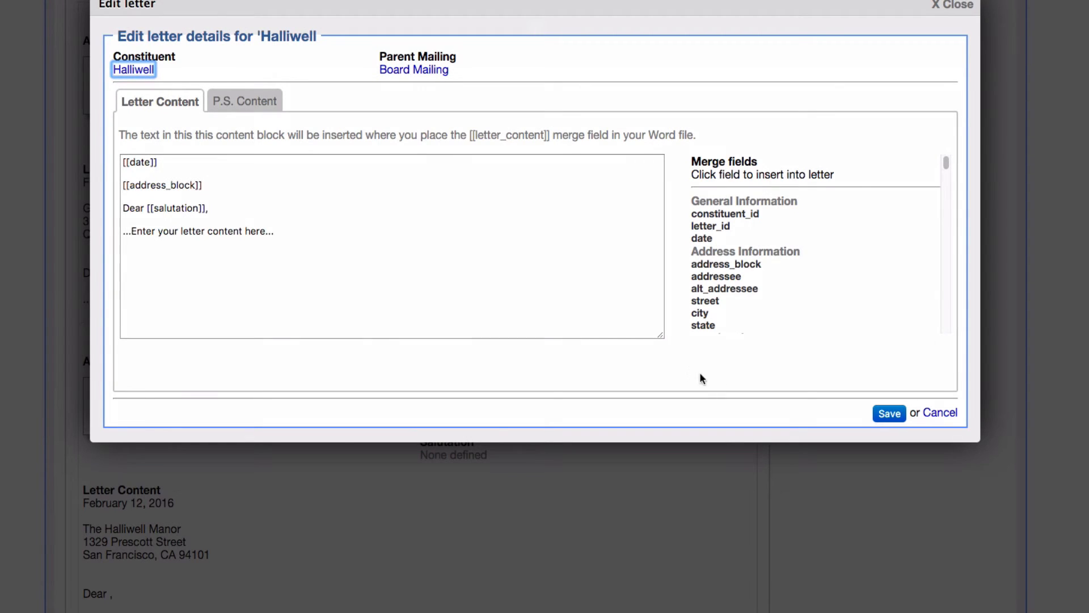
left_click(243, 106)
left_click(189, 187)
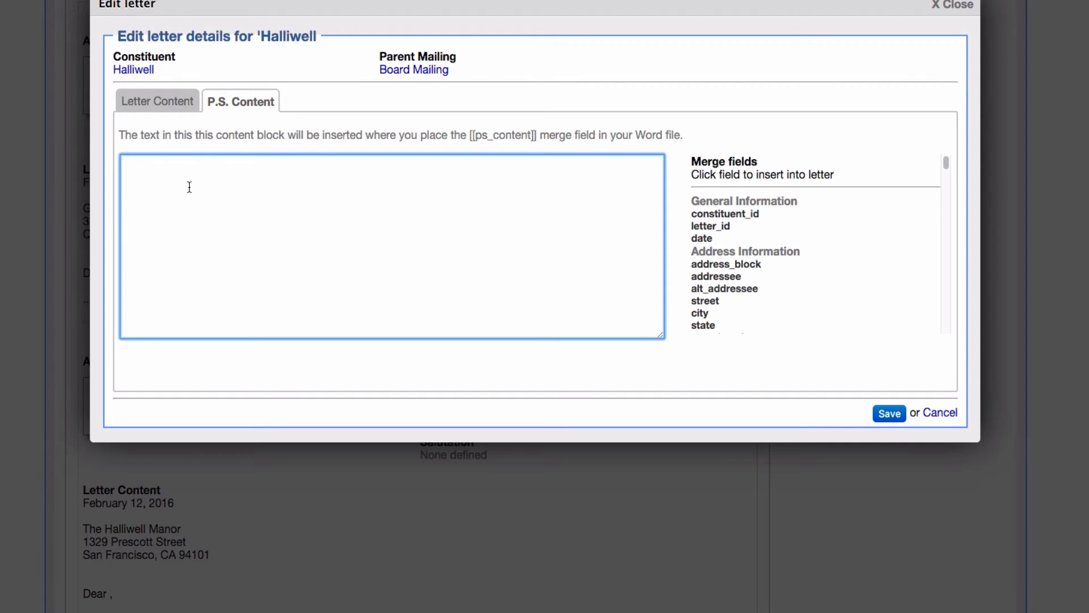
type("It was great seeing your")
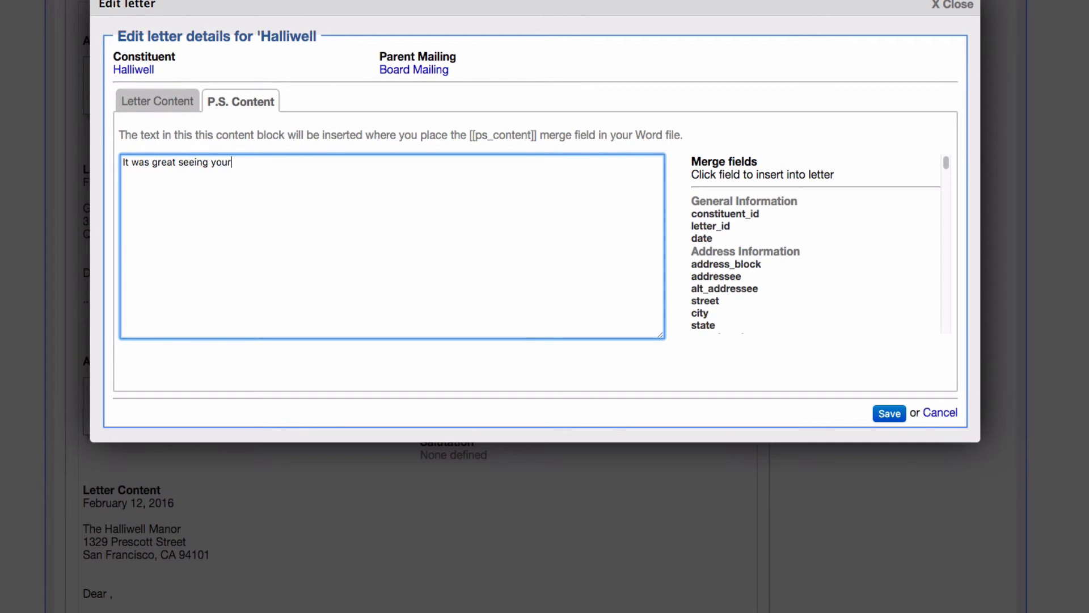
key("BackSpace")
type("last night!")
left_click(880, 413)
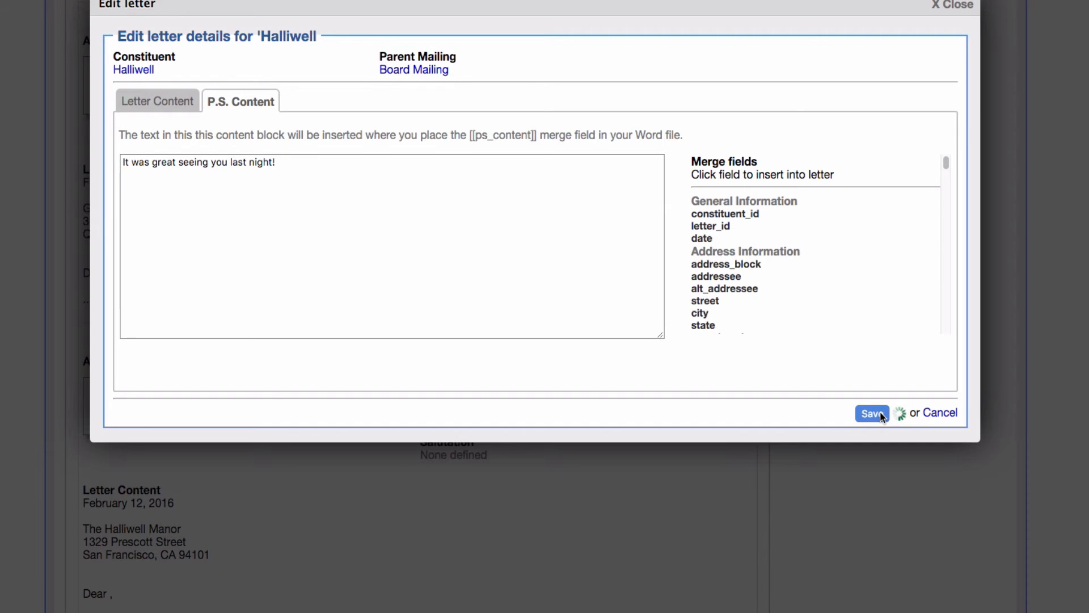